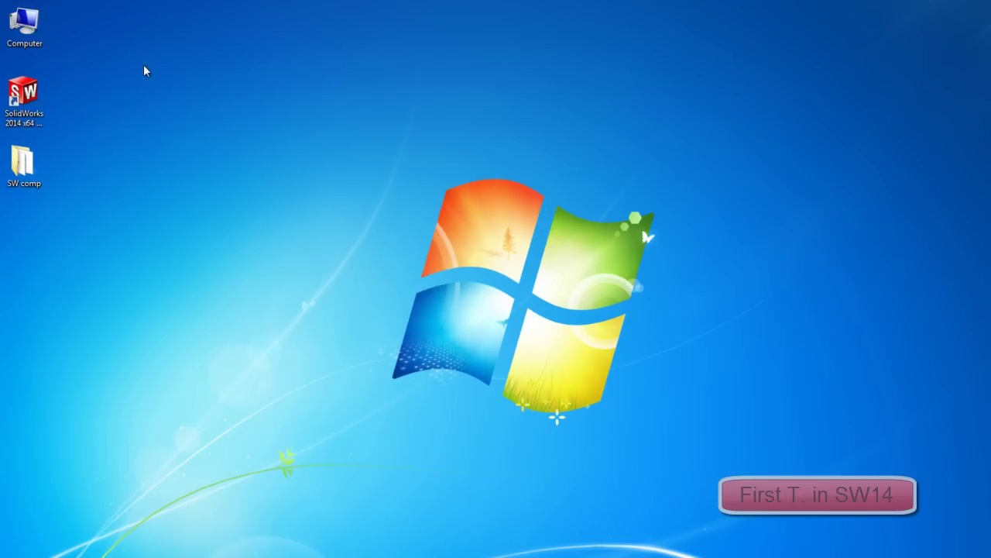
- Launch SolidWorks 2014 and create a new blank Part document, Part1
click(24, 94)
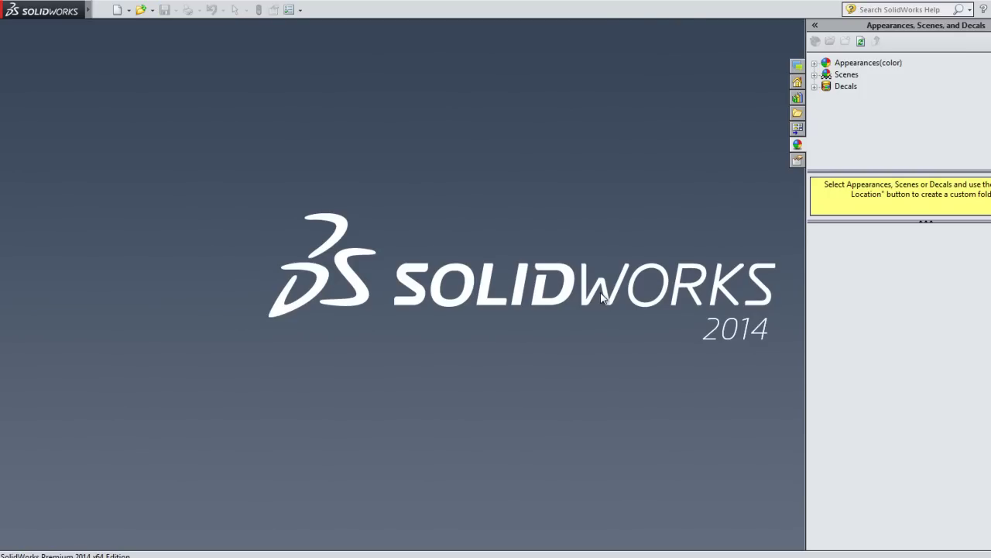
click(117, 10)
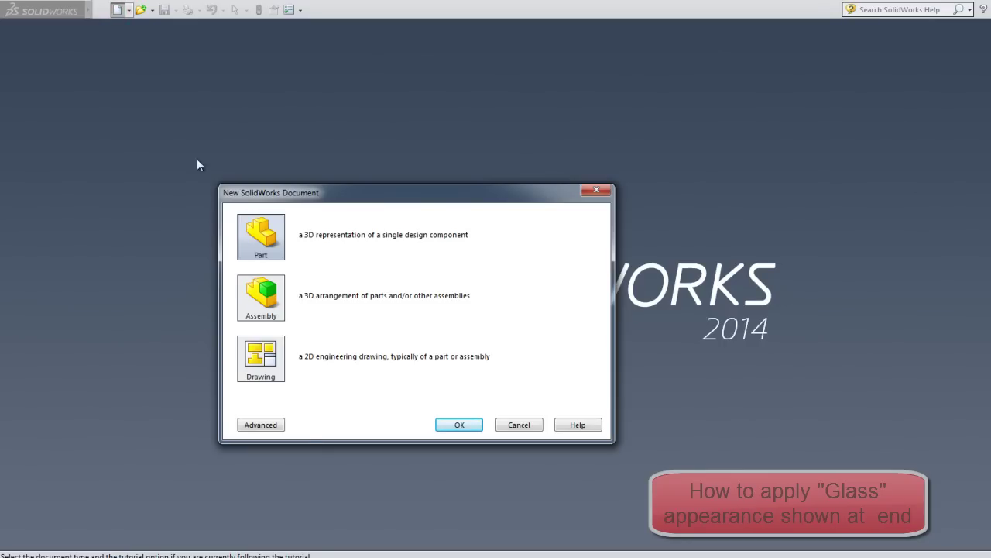
double_click(253, 236)
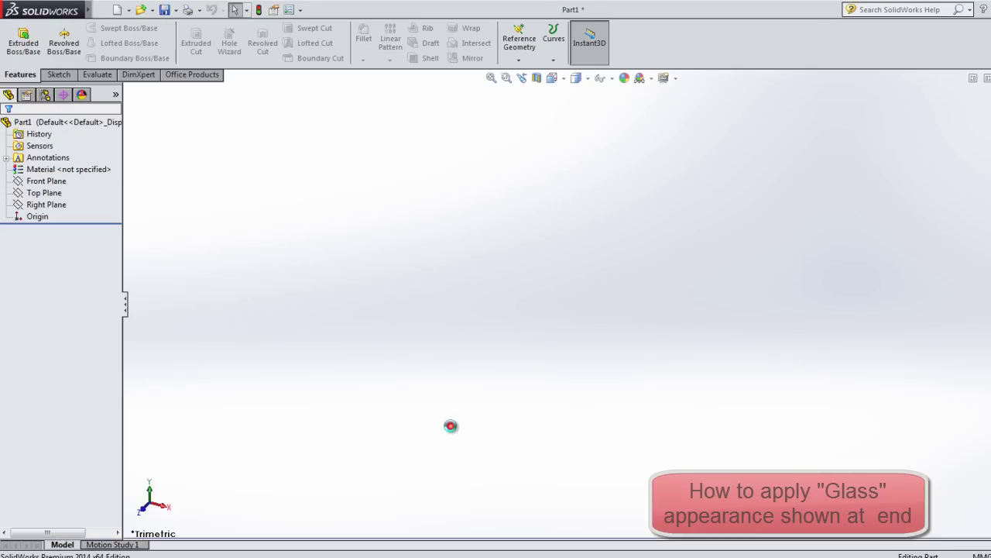
- Sketch a center rectangle on the Top Plane, centred on the origin
click(426, 256)
click(47, 193)
click(53, 175)
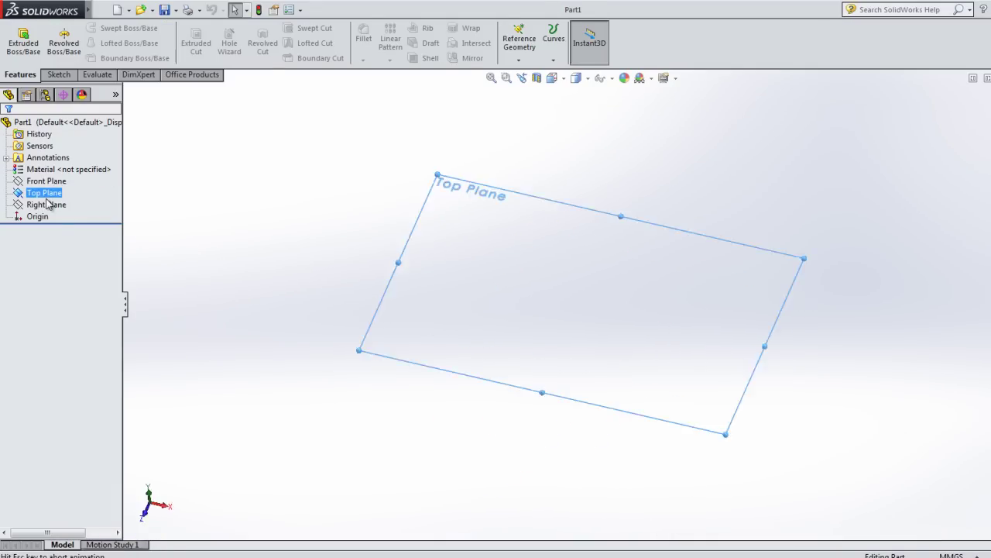
click(94, 43)
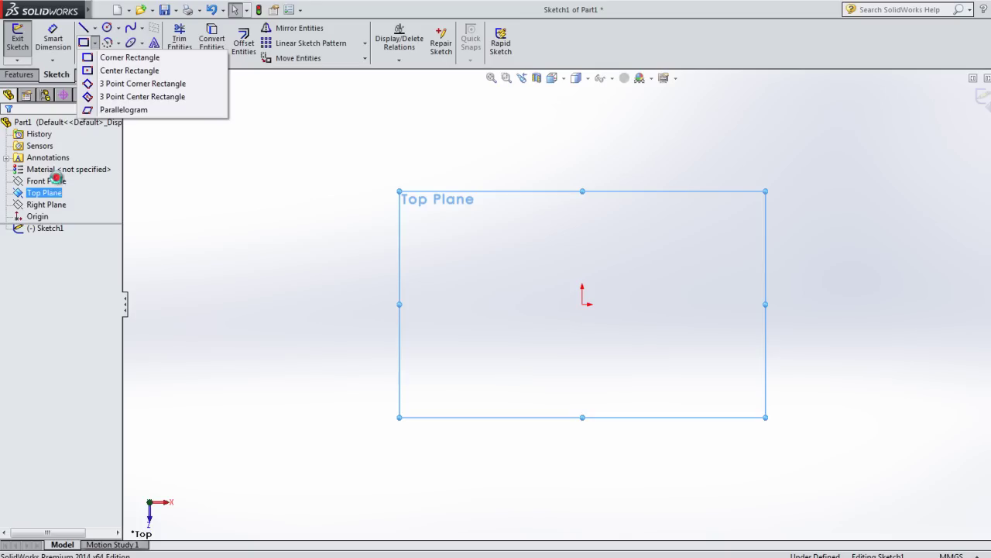
click(130, 71)
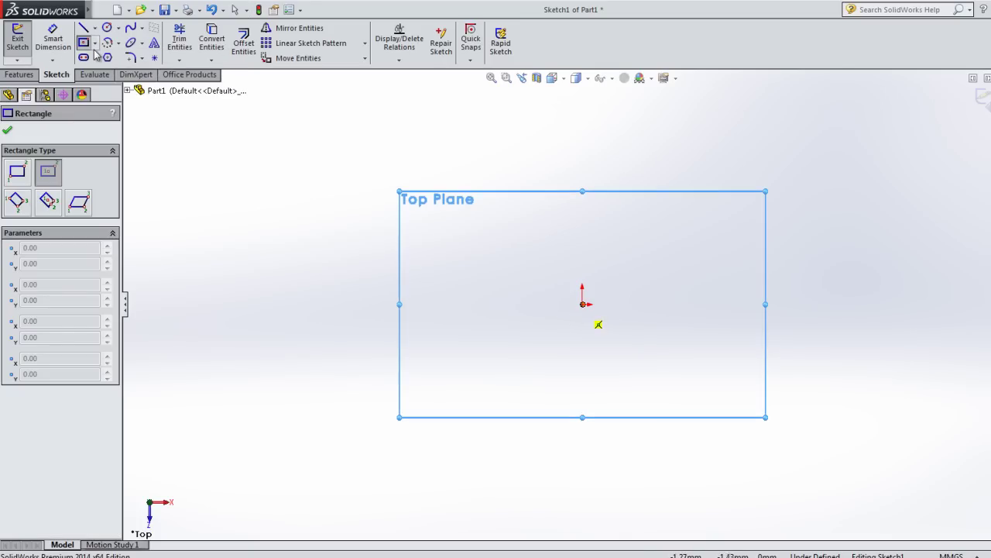
click(582, 304)
click(330, 184)
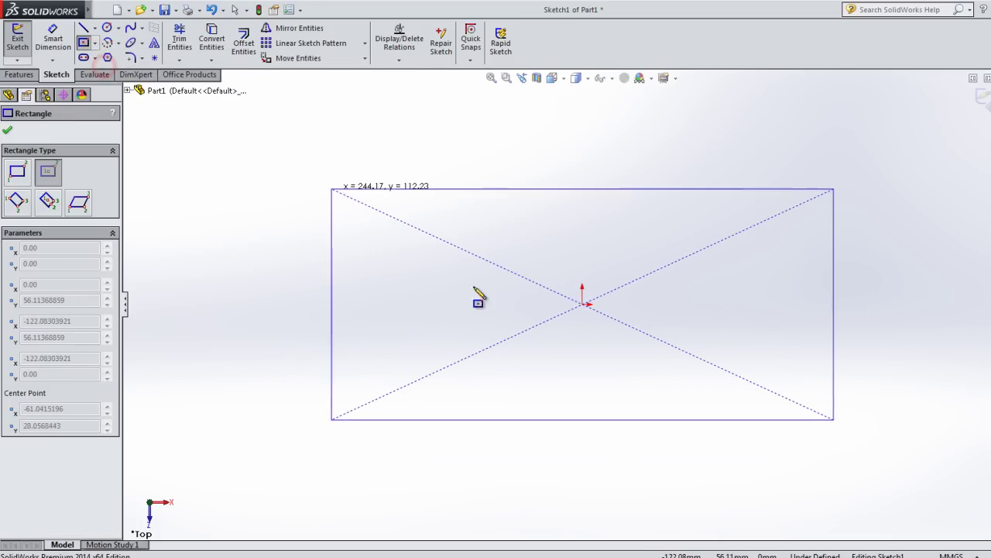
click(345, 195)
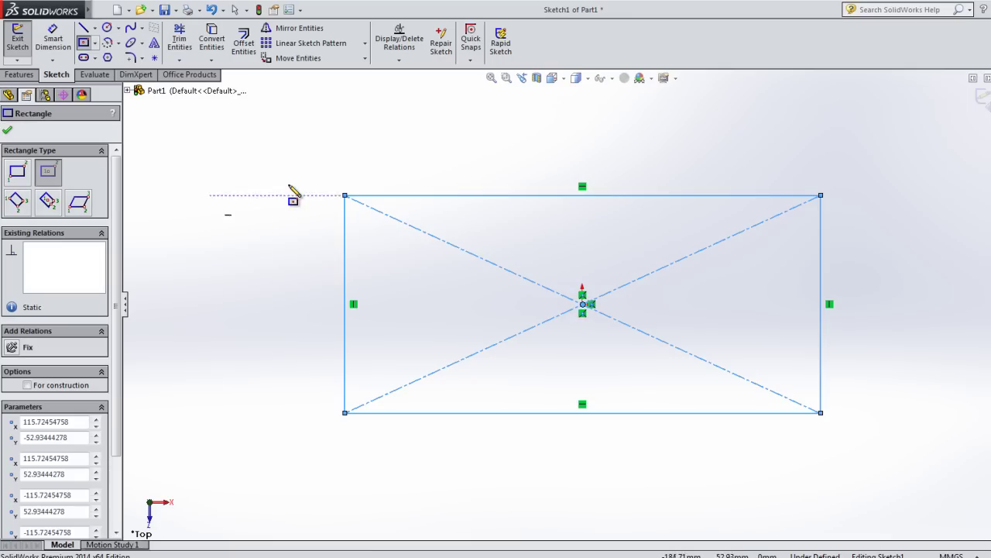
key(Escape)
- Extrude the rectangle 30 mm into the base block, Boss-Extrude1
click(345, 195)
click(23, 42)
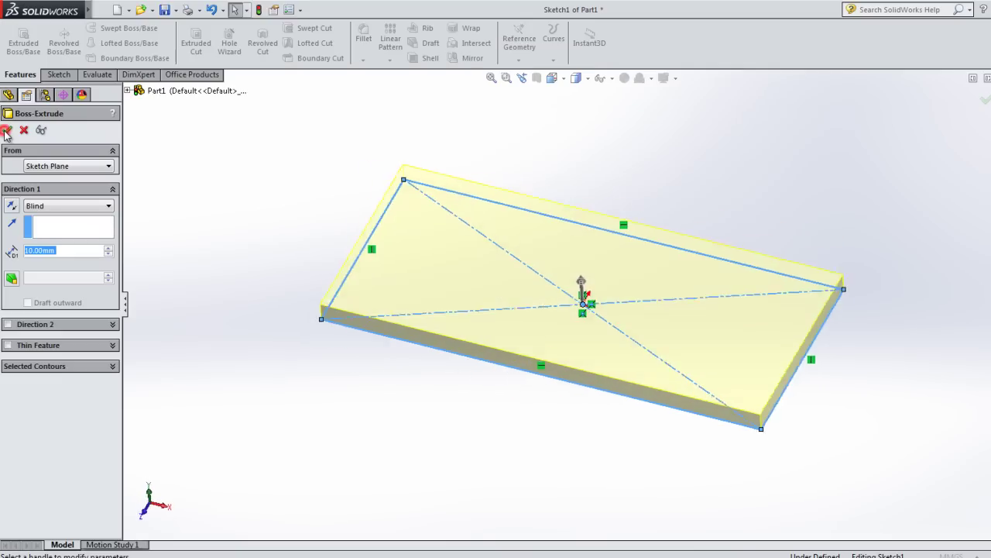
text(20)
key(Return)
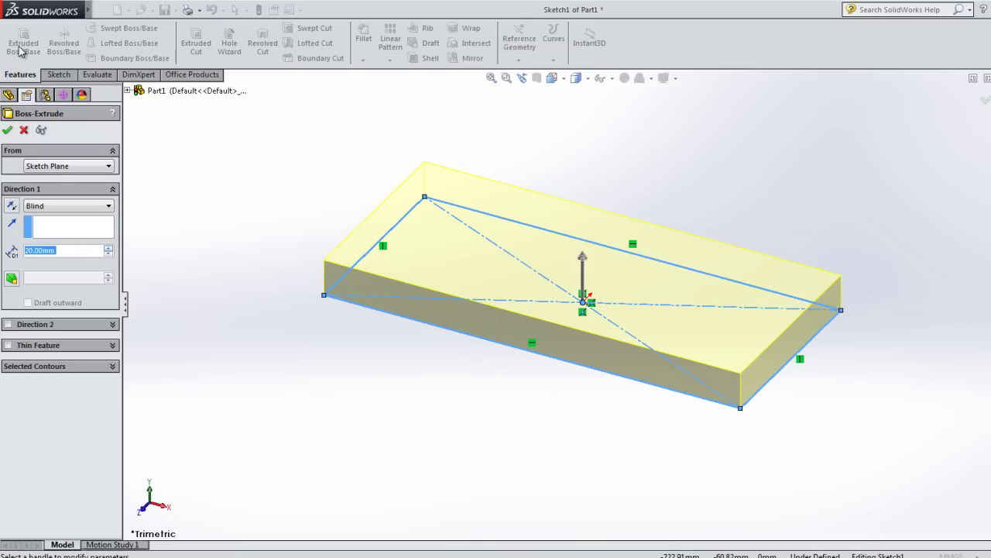
key(Up)
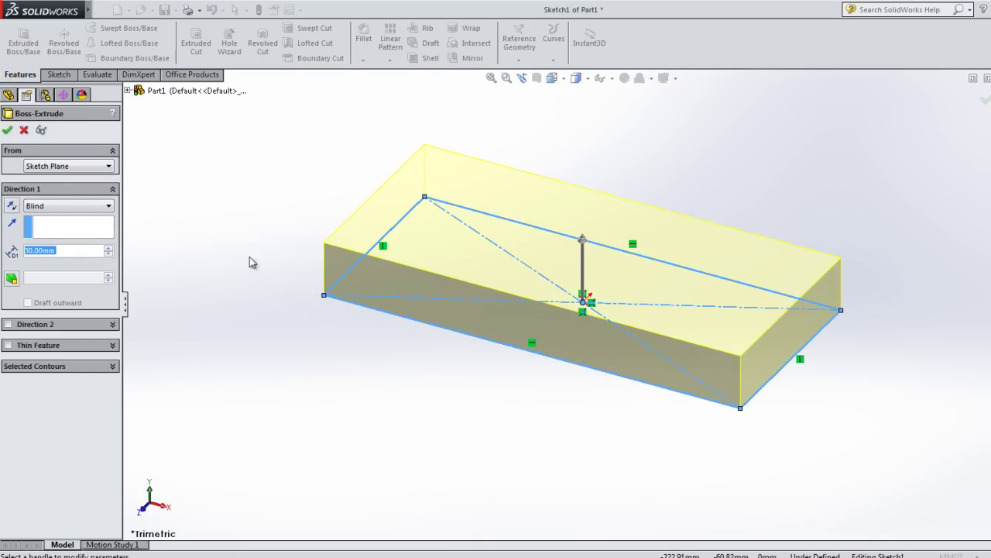
key(Return)
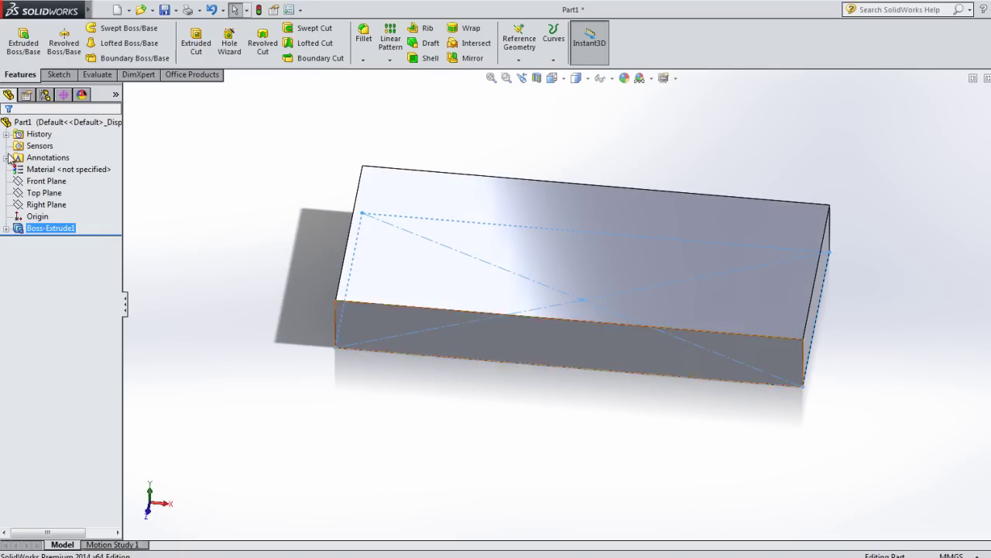
- Start a sketch on the Front Plane, viewed Normal To
click(45, 181)
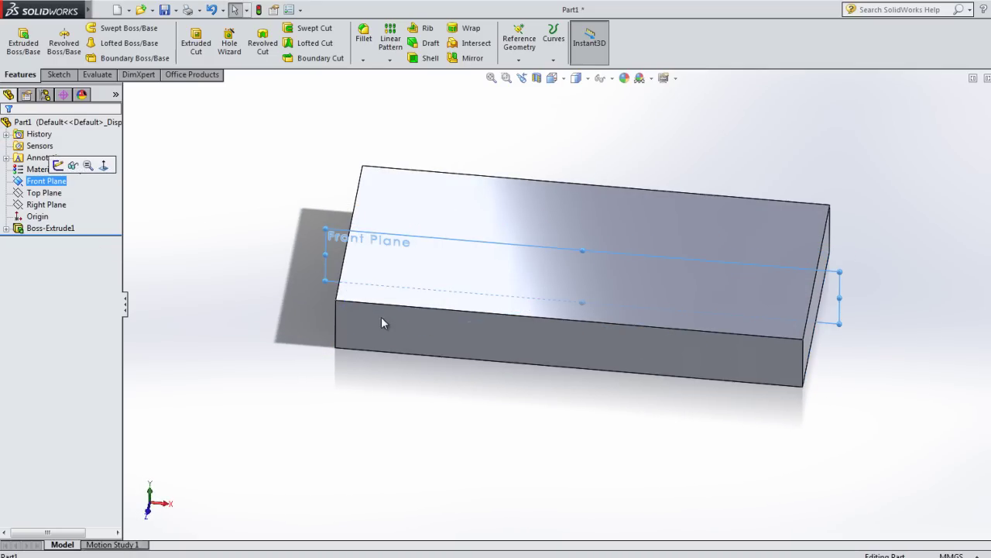
key(s)
key(space)
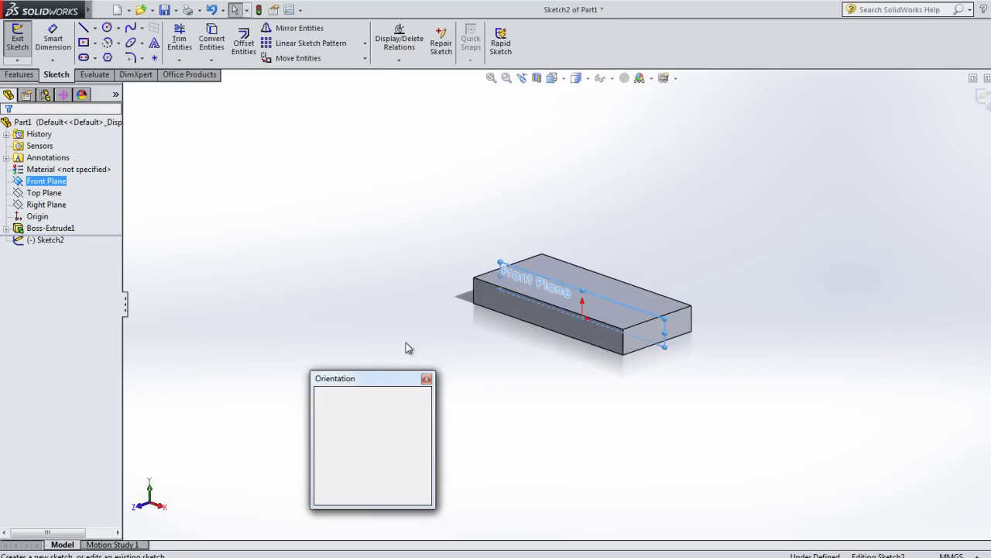
click(46, 183)
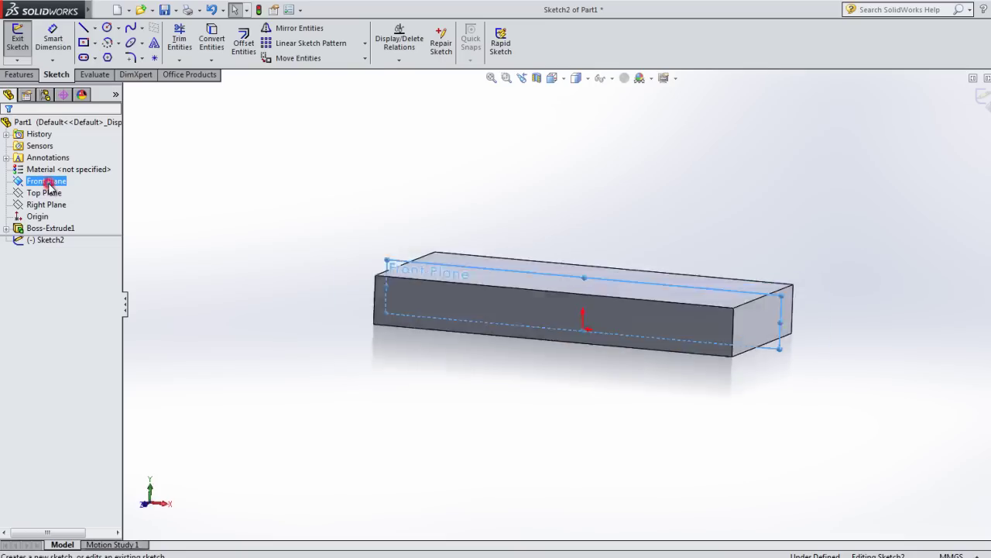
- Add sketch text 'SW 2014' along the block's top edge, centre-aligned
key(t)
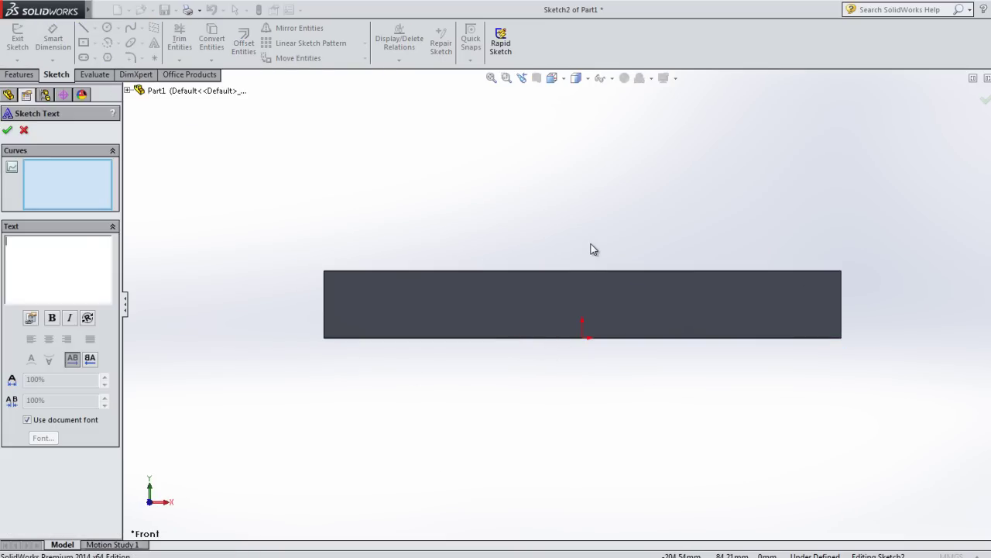
text(SW2)
click(152, 44)
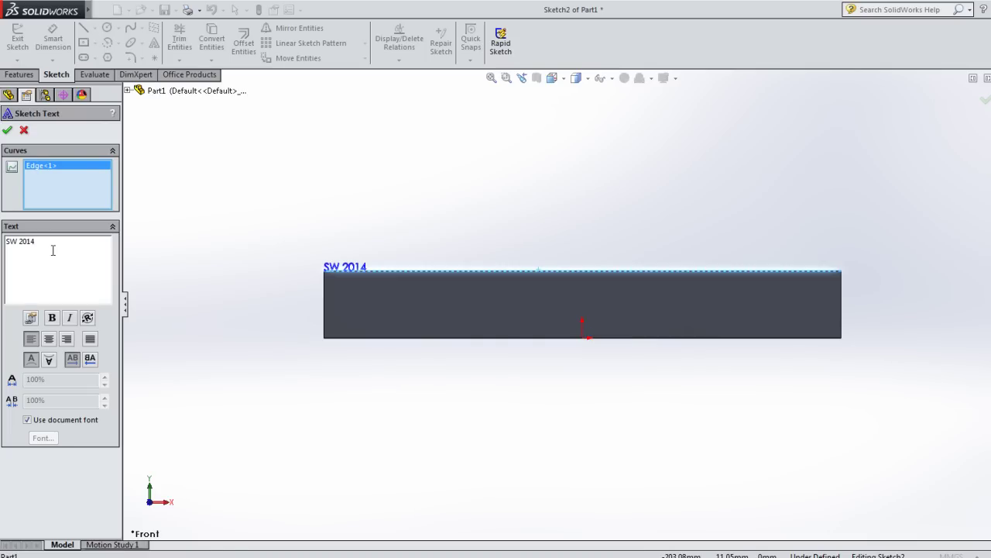
key(ctrl+e)
- Turn off the document font and choose the Impact font for the text
click(28, 419)
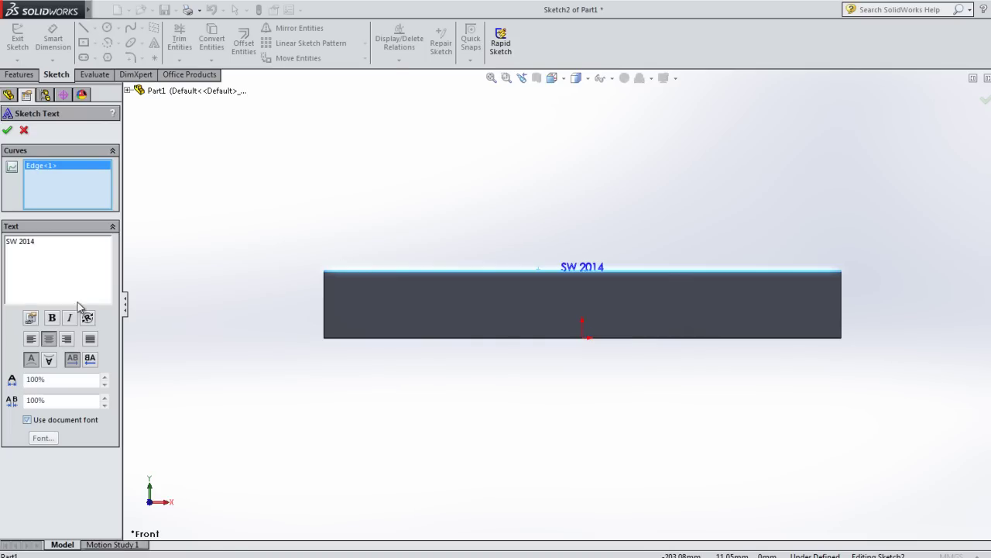
click(43, 437)
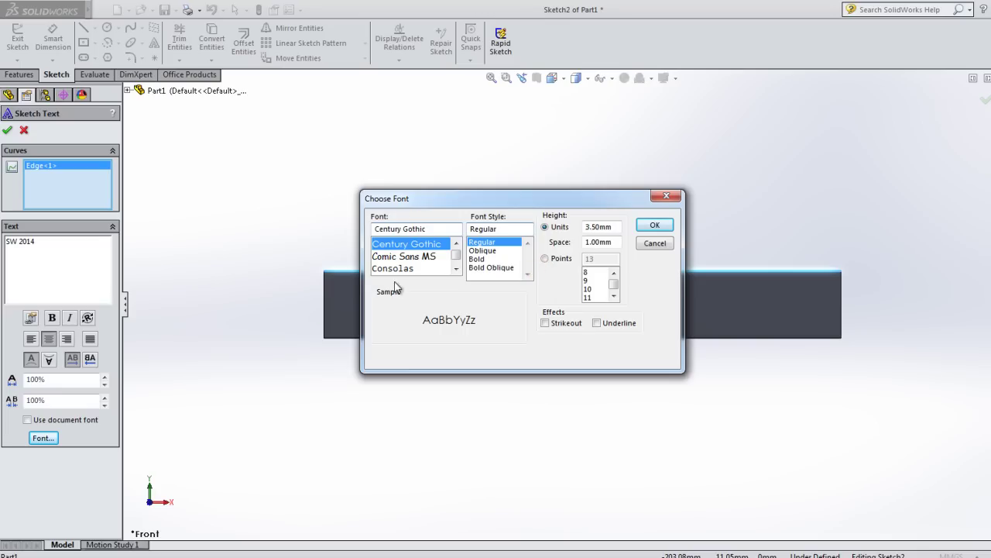
key(alt+p)
text(72)
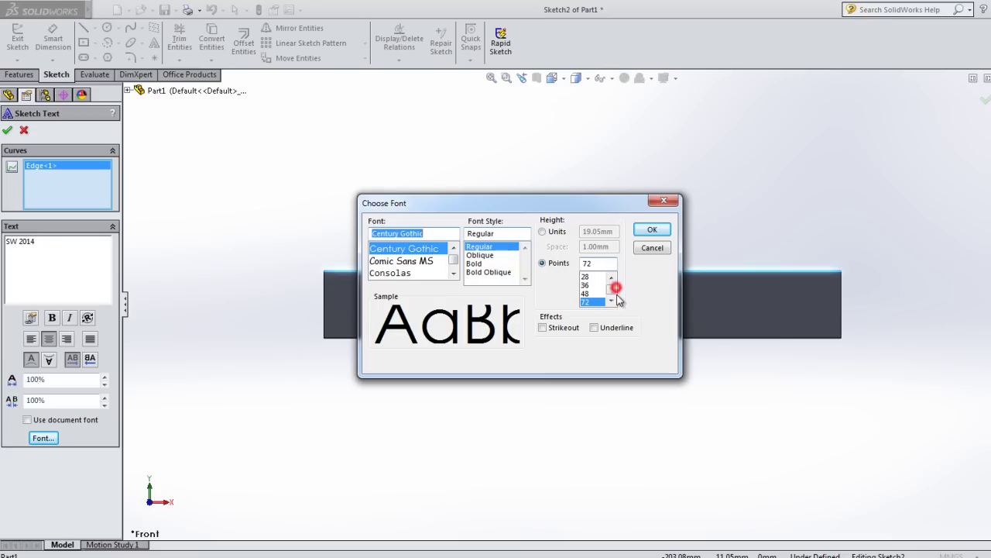
scroll(619, 298, down, 10)
scroll(612, 290, up, 15)
click(557, 261)
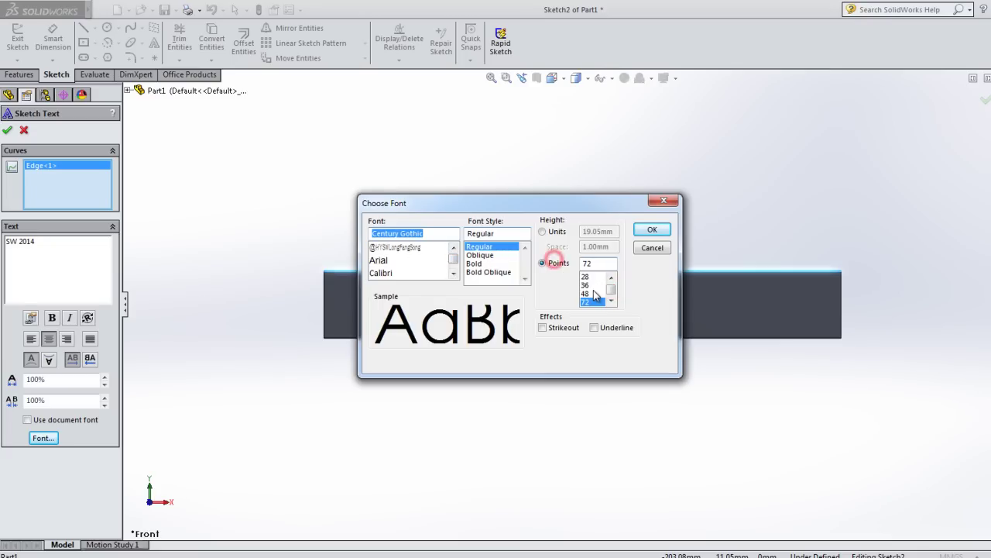
text(i)
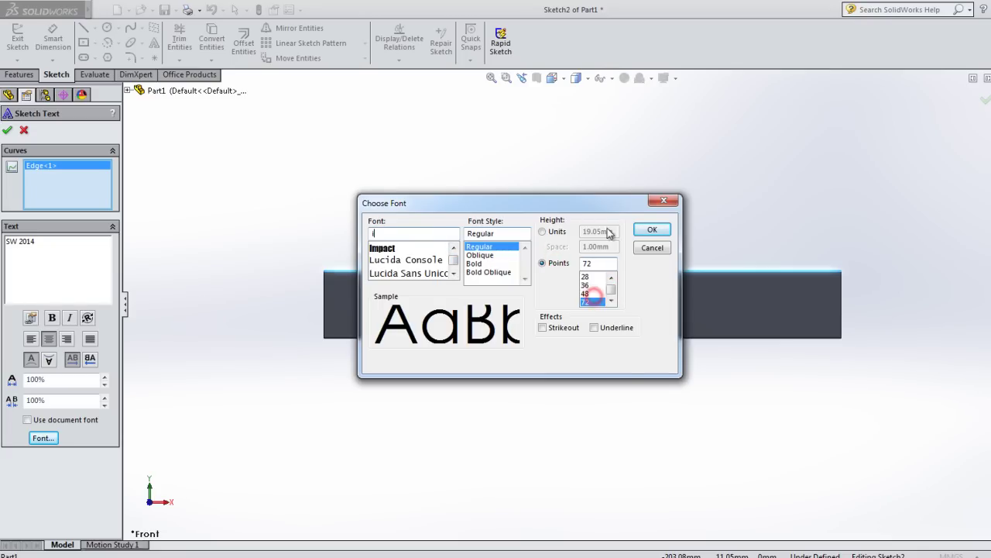
click(664, 200)
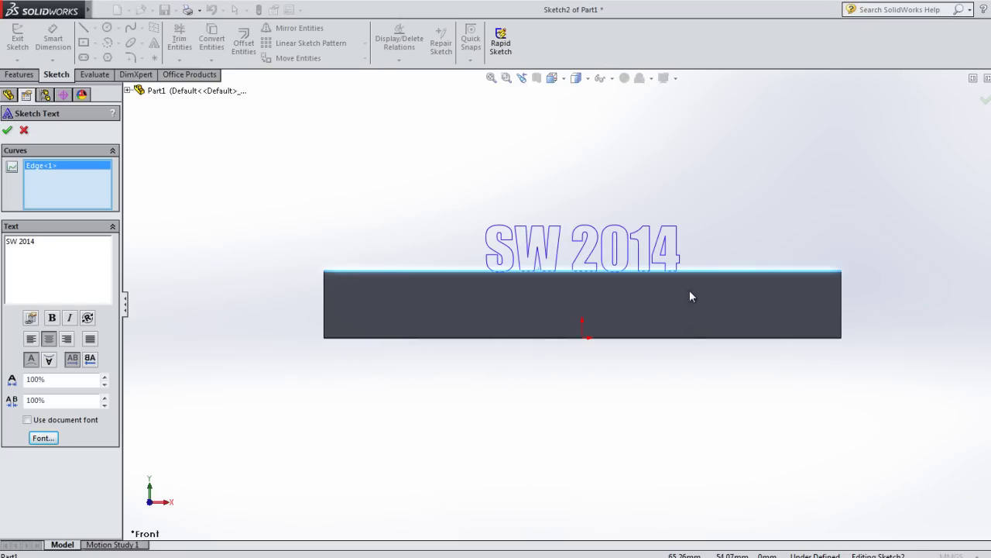
click(456, 261)
- Set the text size to 87 pt and finish placing the text
click(43, 438)
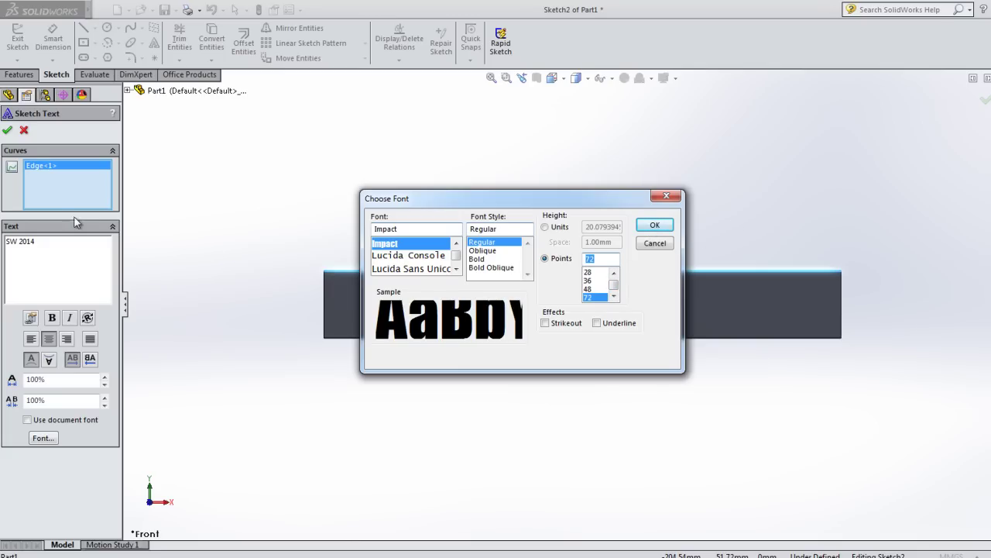
text(87)
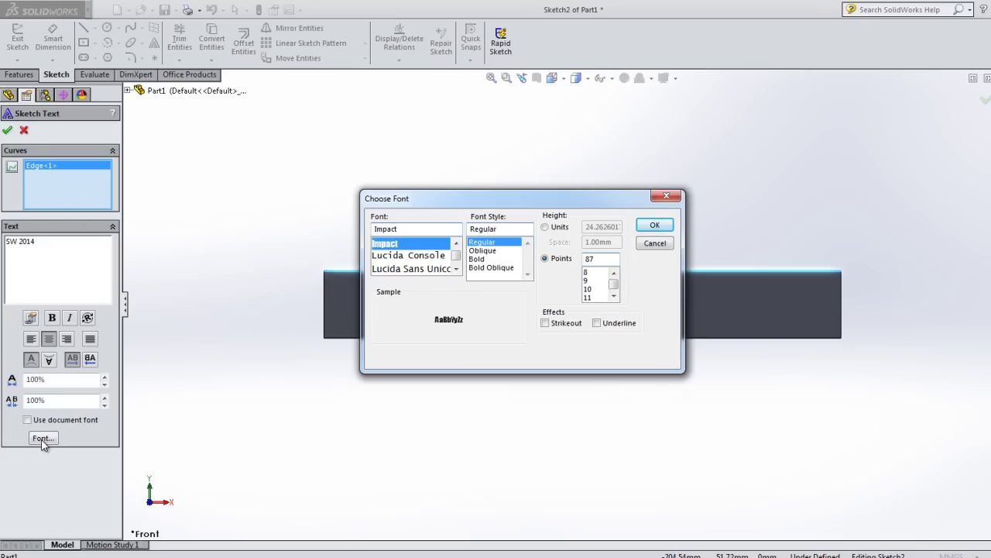
key(Return)
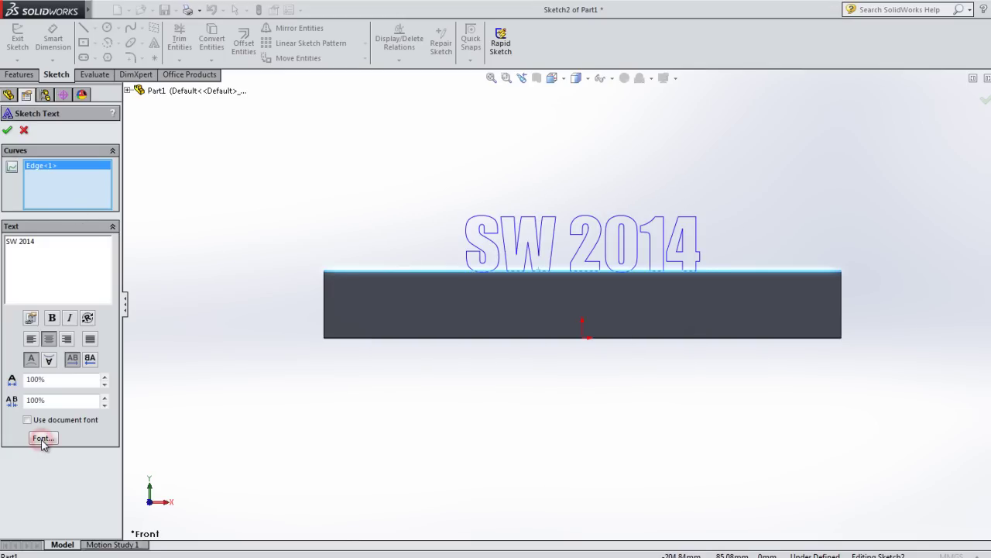
key(Return)
middle_drag(629, 356, 616, 288)
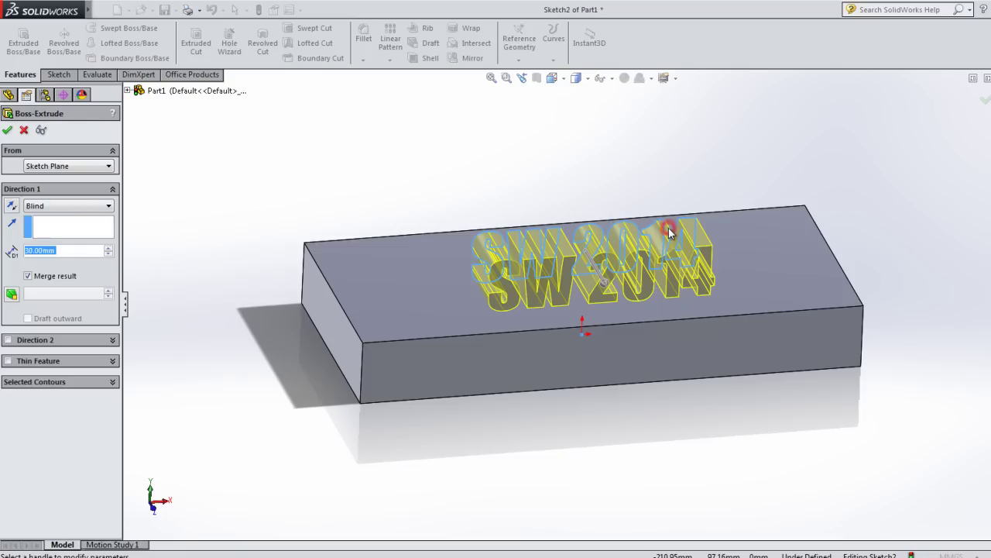
key(alt+Down)
key(Down)
key(Down)
key(Down)
key(Down)
key(Down)
key(Down)
key(Return)
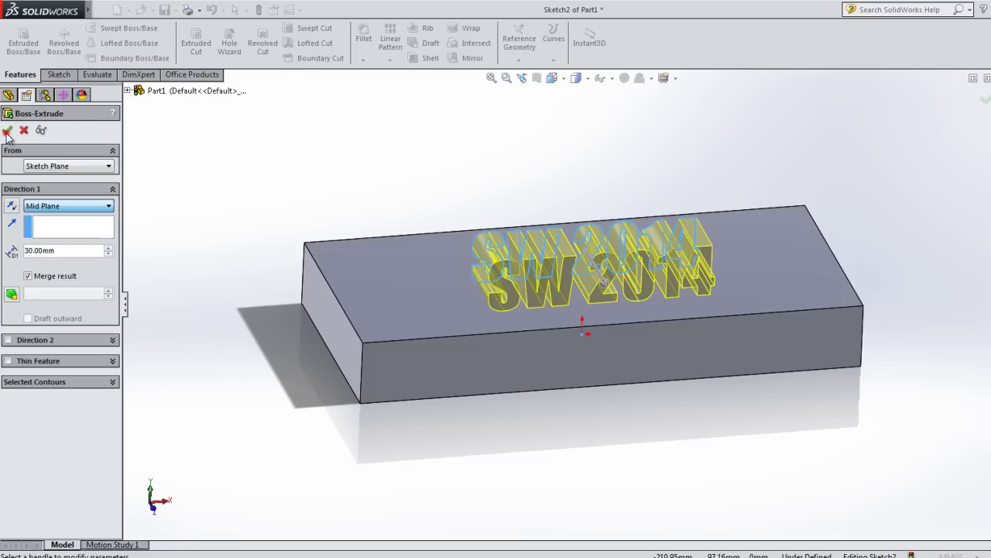
middle_drag(370, 230, 386, 293)
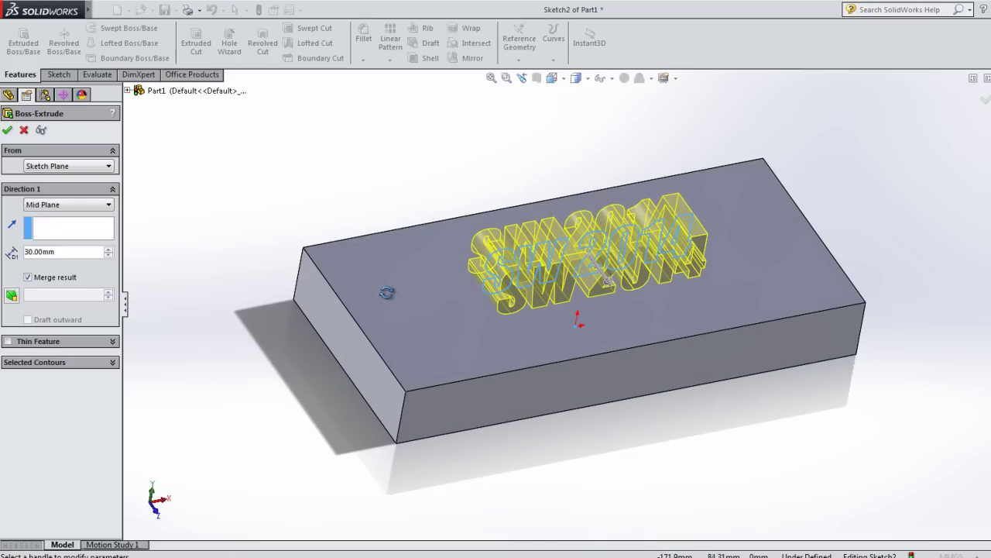
drag(382, 293, 375, 268)
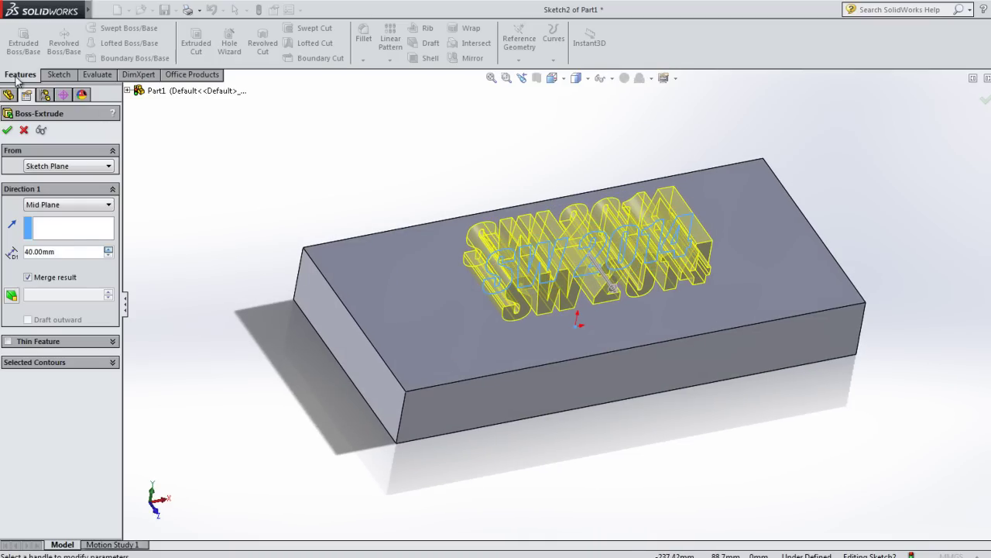
drag(17, 79, 15, 77)
key(Up)
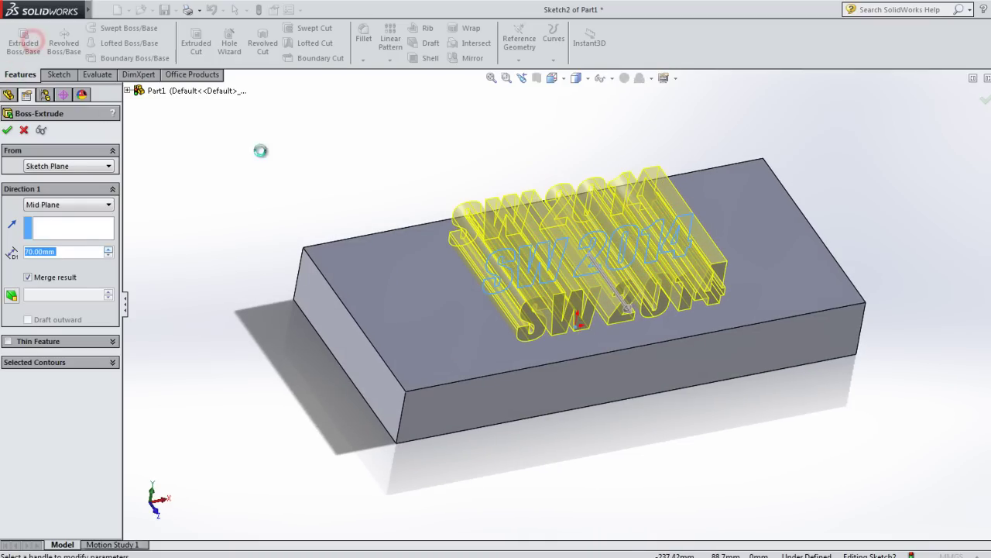
key(Return)
click(67, 204)
key(space)
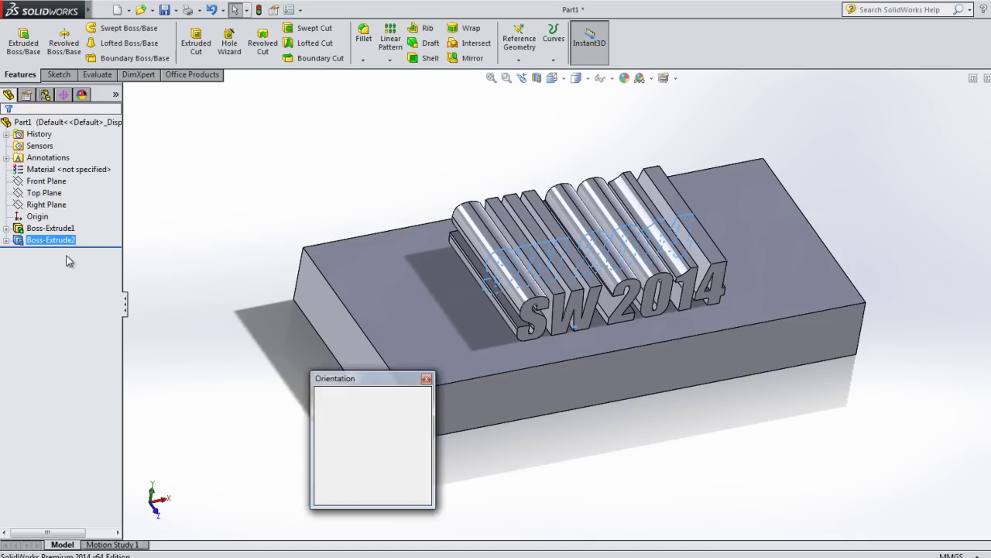
click(66, 269)
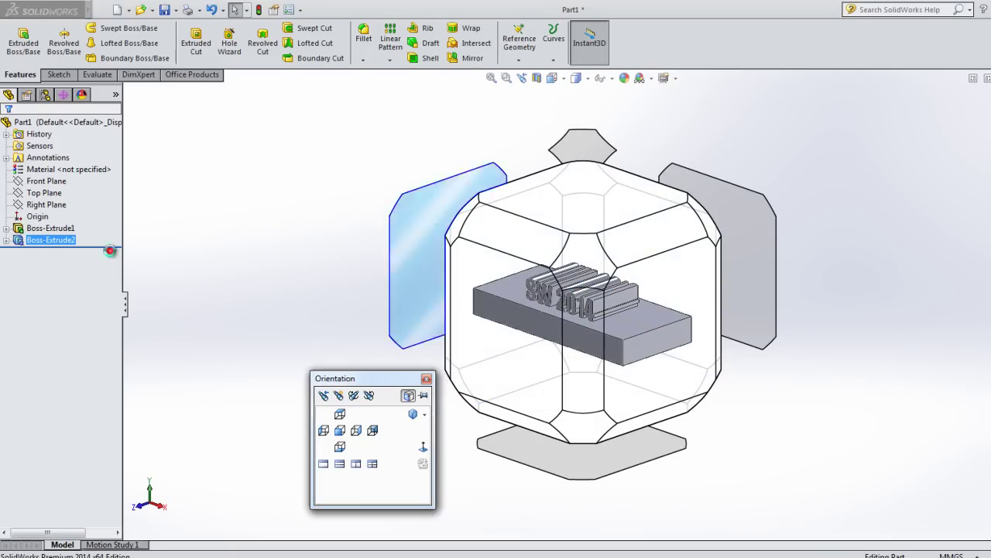
click(111, 255)
click(110, 256)
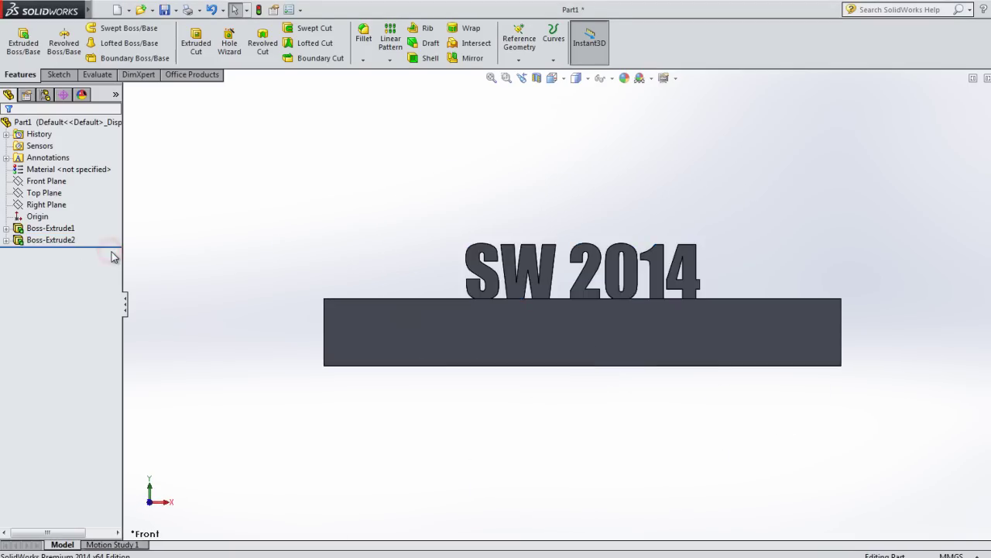
key(ctrl+7)
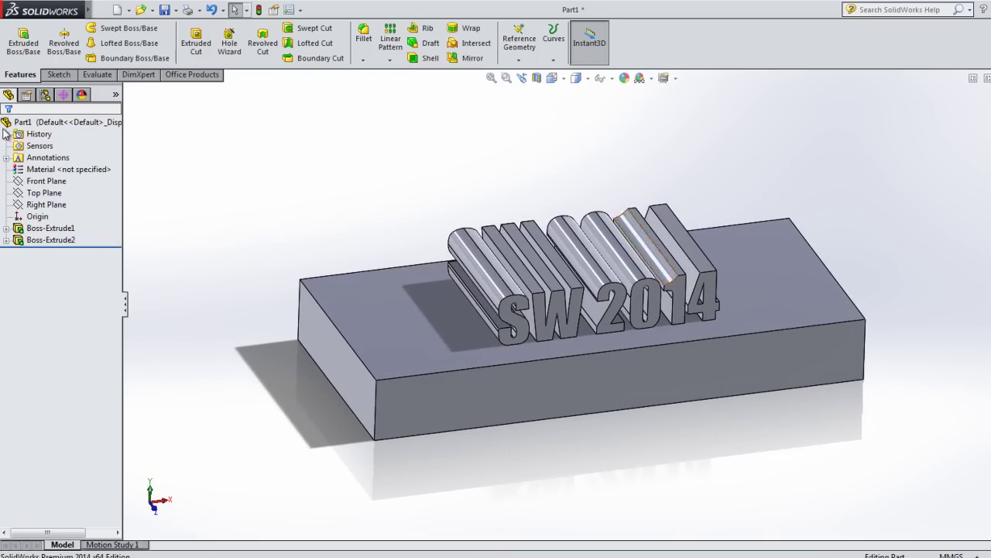
mouse_move(635, 393)
middle_down()
mouse_move(682, 398)
mouse_move(677, 415)
middle_up()
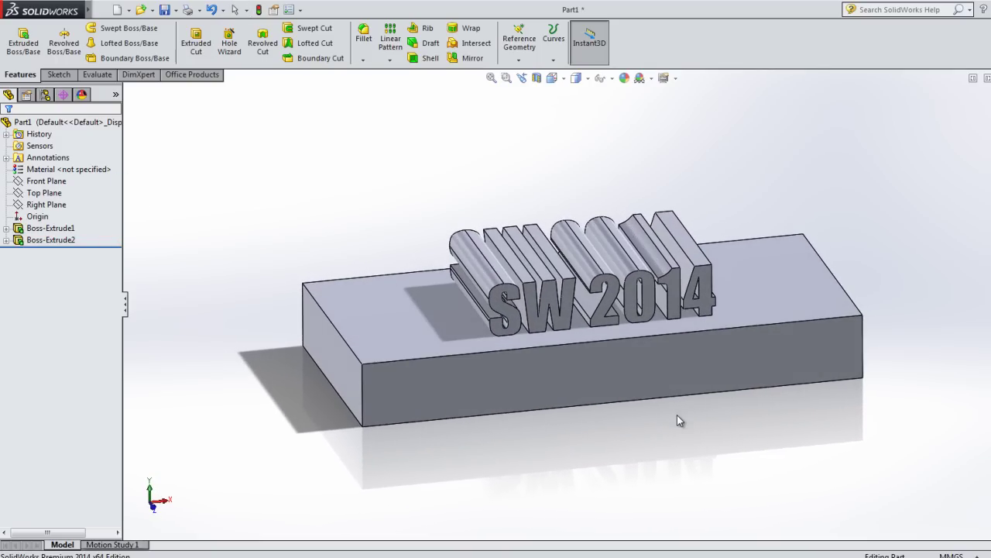
- Start a new sketch on the Front Plane, viewed Normal To
click(524, 372)
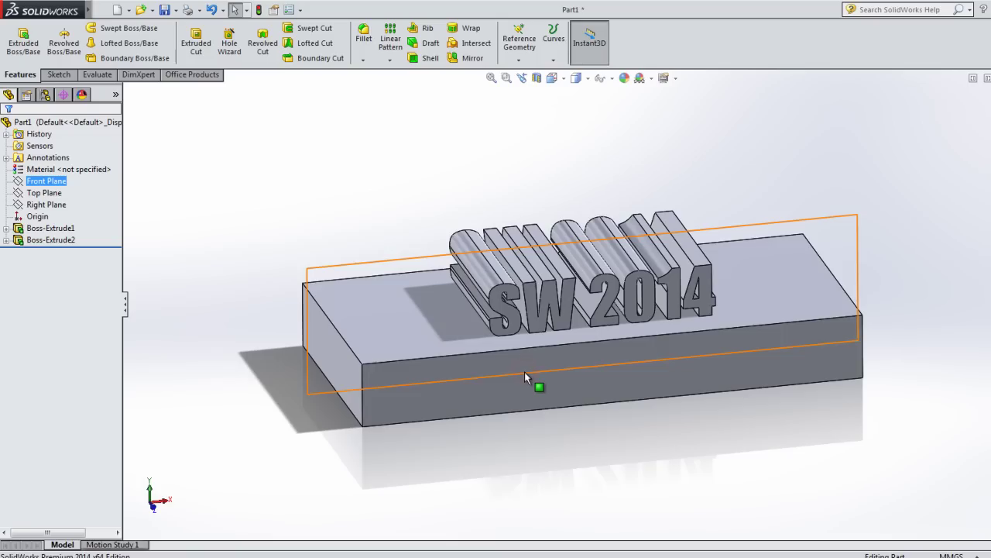
key(s)
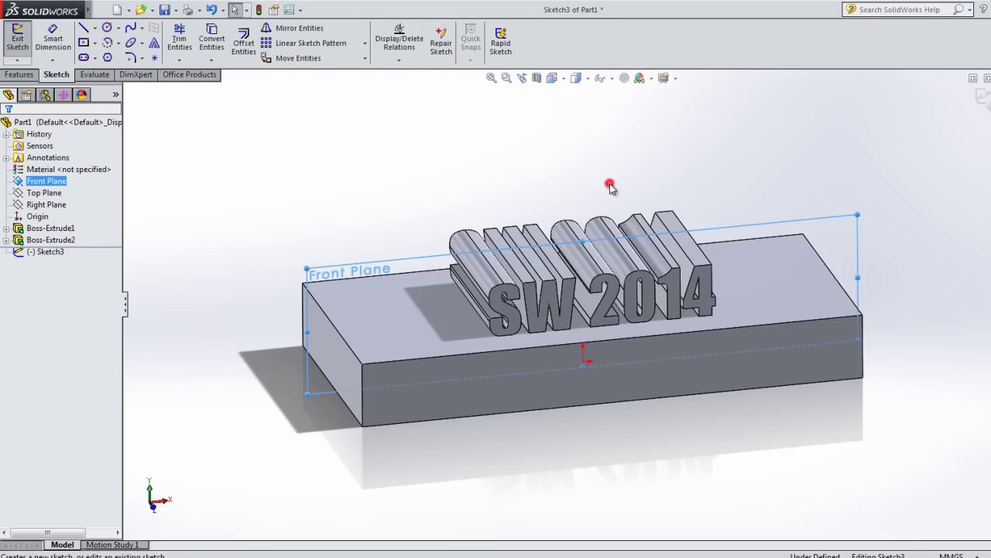
key(space)
key(ctrl+1)
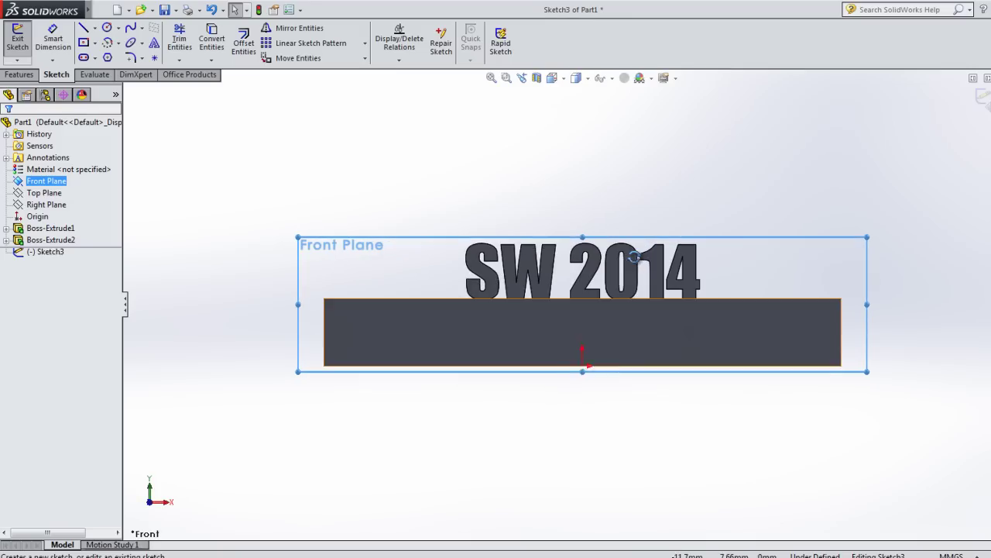
middle_drag(726, 168, 734, 156)
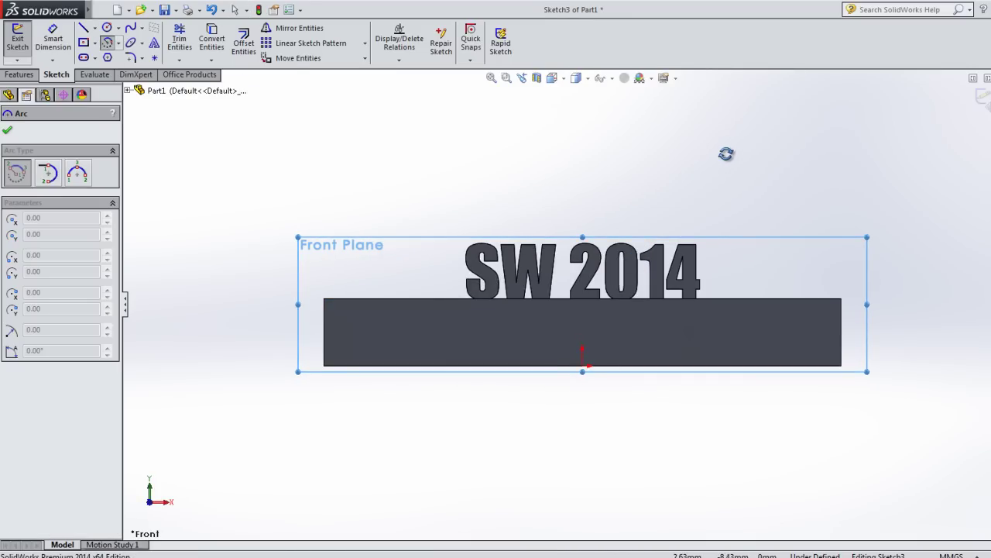
- Draw a centerpoint arc from the origin spanning the block's top-left to top-right edges
click(582, 361)
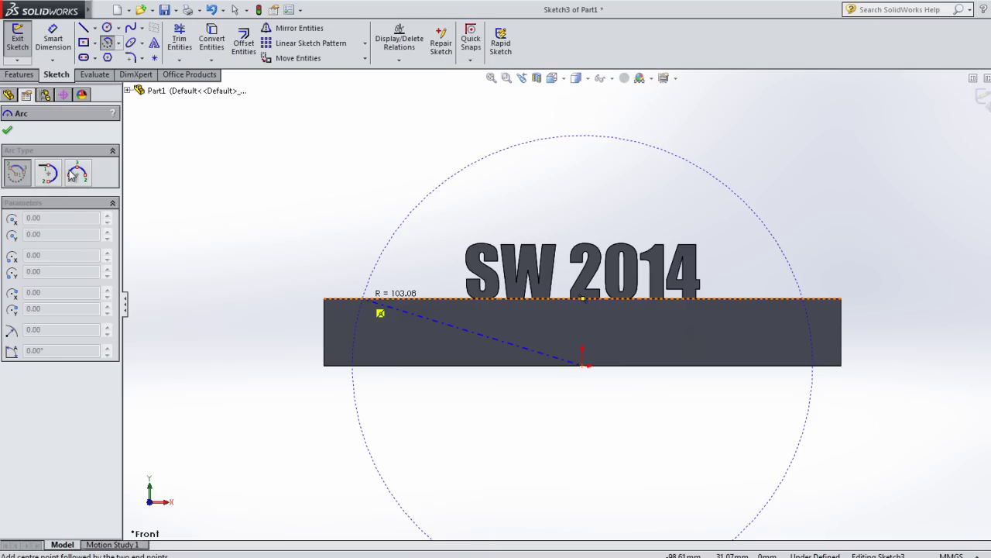
click(380, 313)
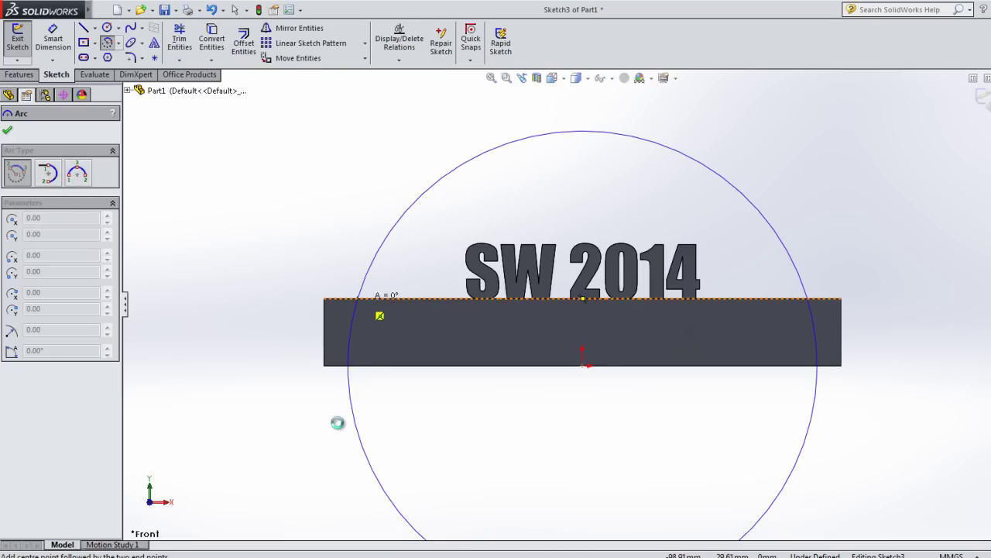
click(825, 302)
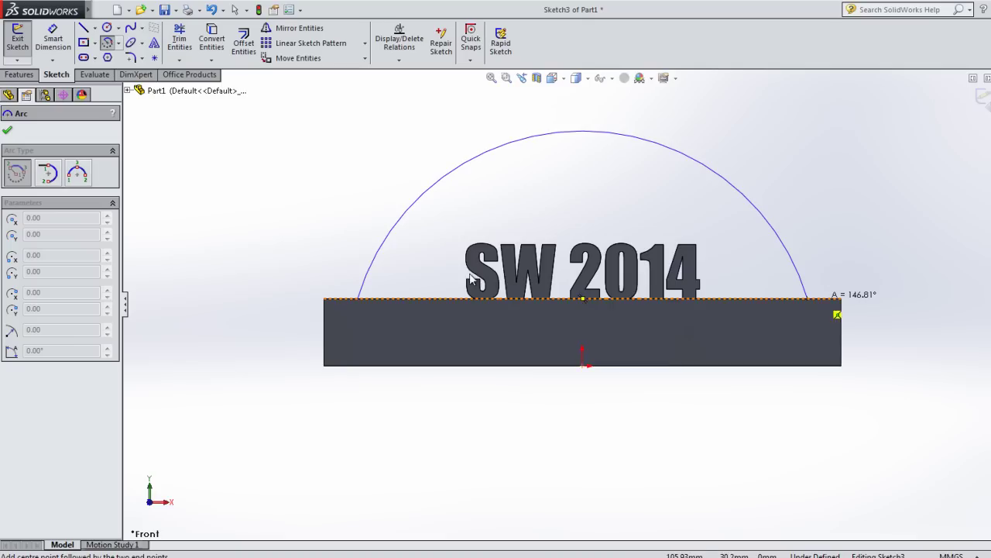
click(108, 44)
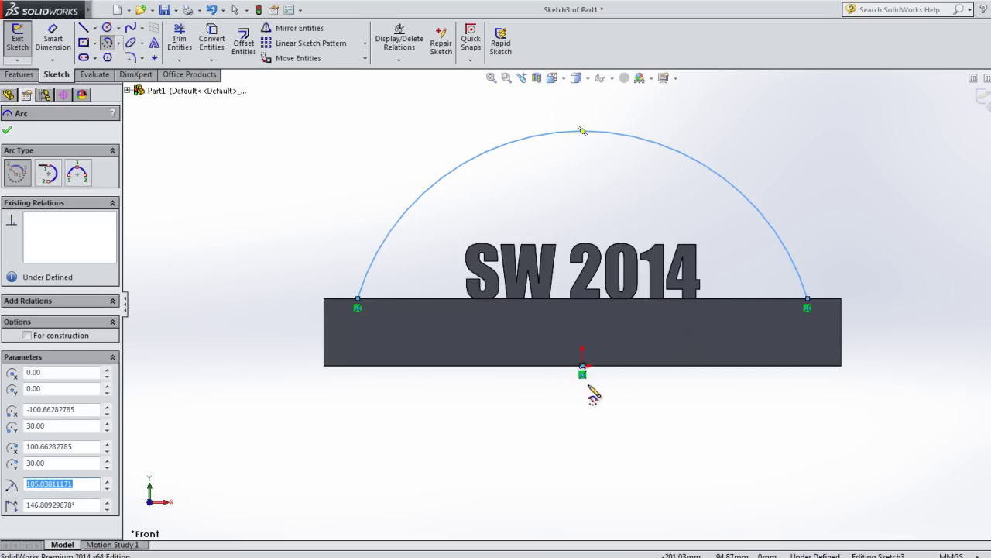
key(Escape)
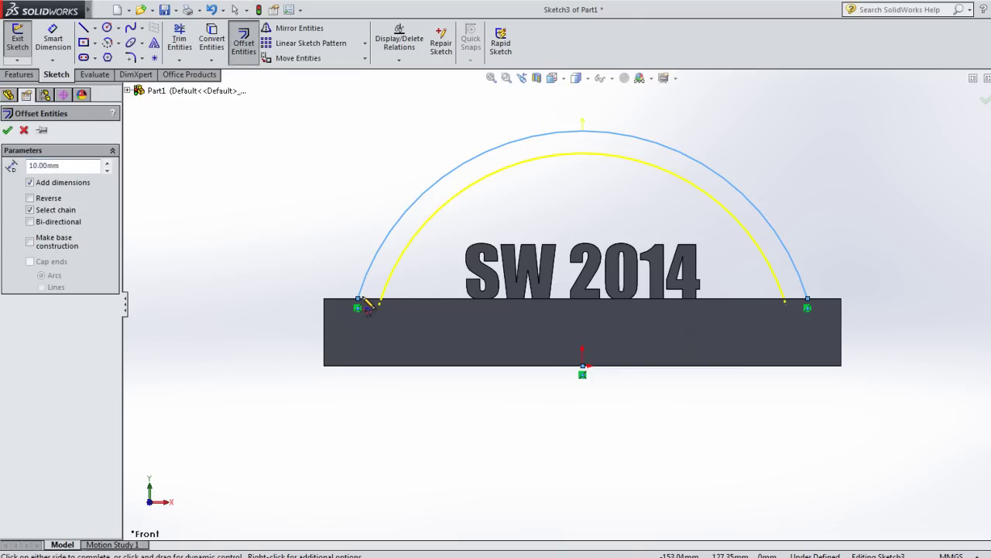
- Offset the arc 10 mm inward and close both ends with short lines
click(366, 304)
key(l)
click(380, 304)
click(357, 299)
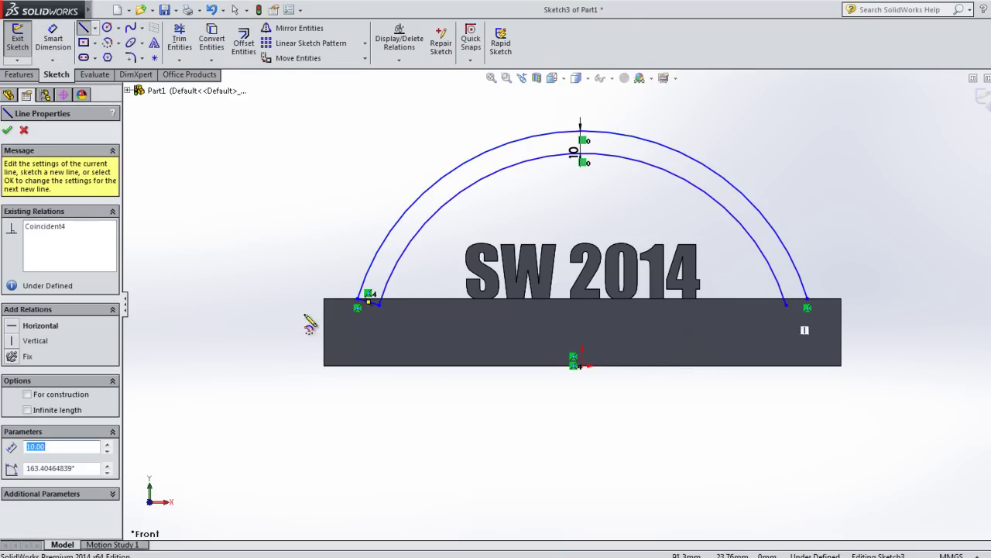
click(787, 305)
click(807, 298)
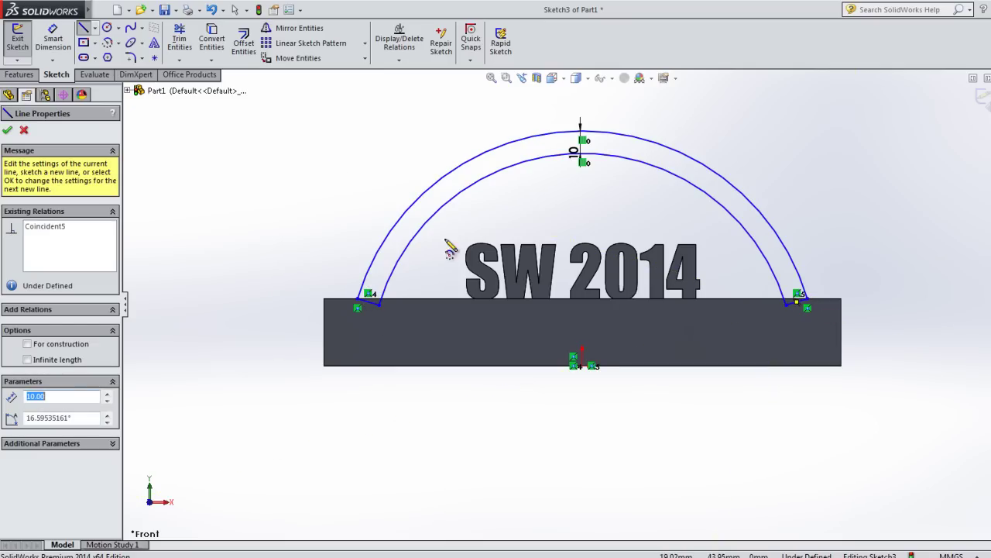
key(Escape)
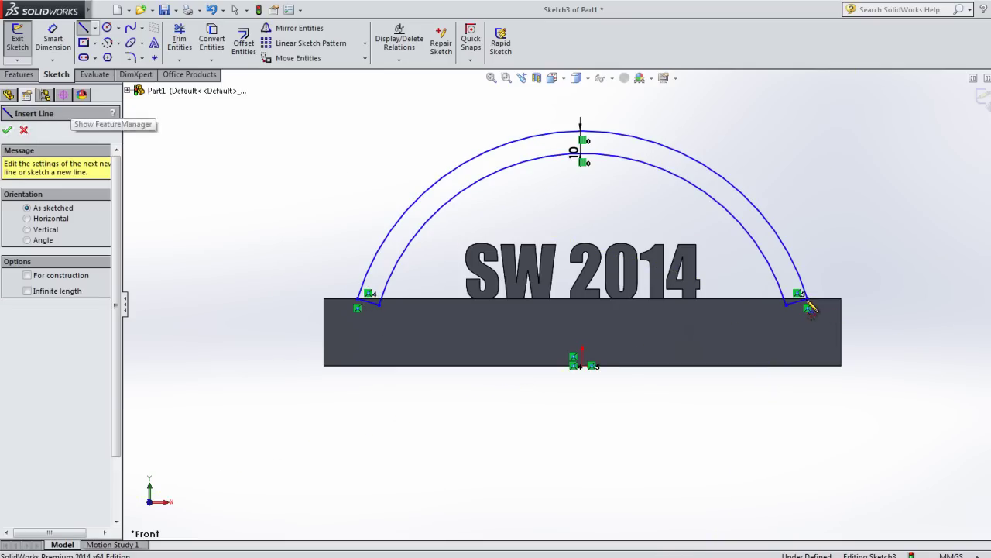
key(Escape)
key(e)
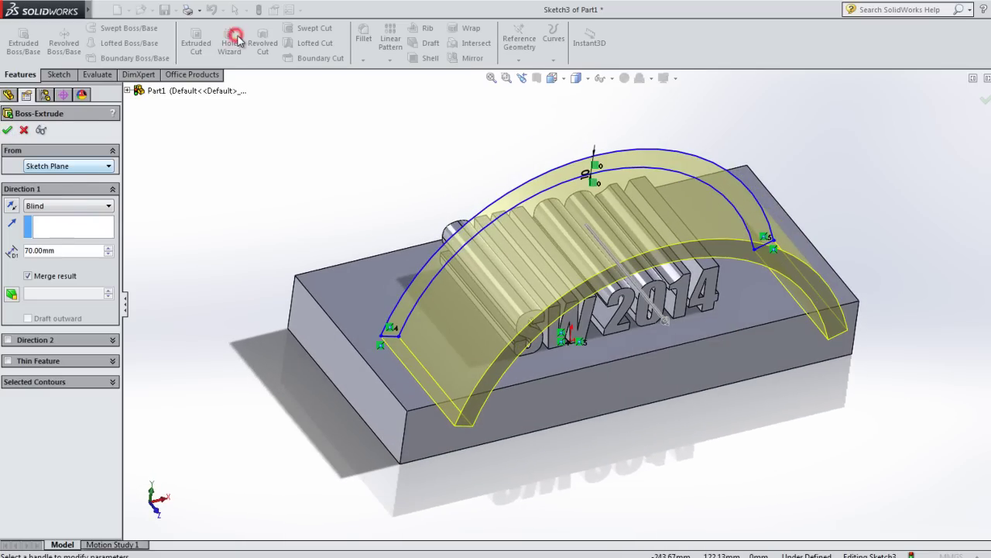
- Extrude the arch Mid Plane to a 49 mm depth
click(68, 205)
click(43, 268)
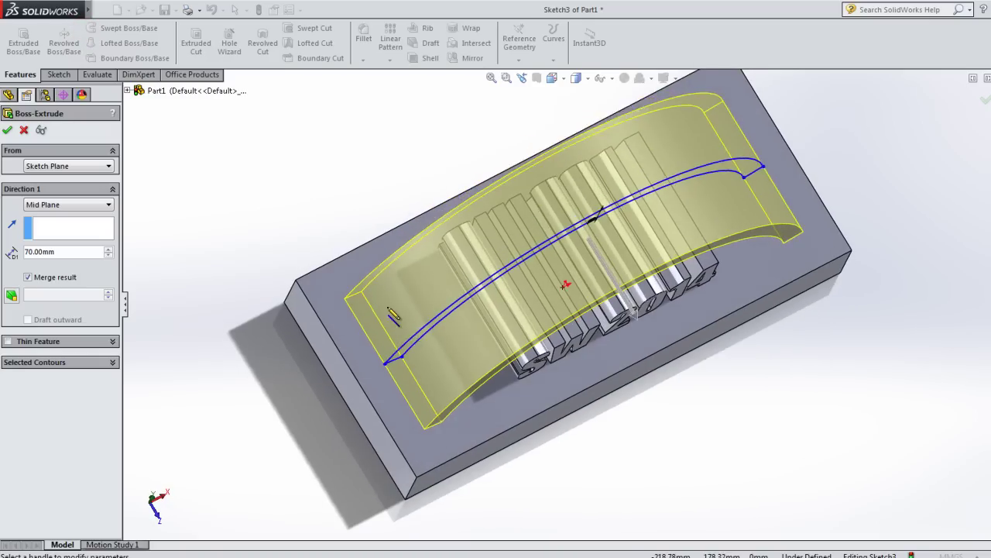
drag(379, 305, 789, 306)
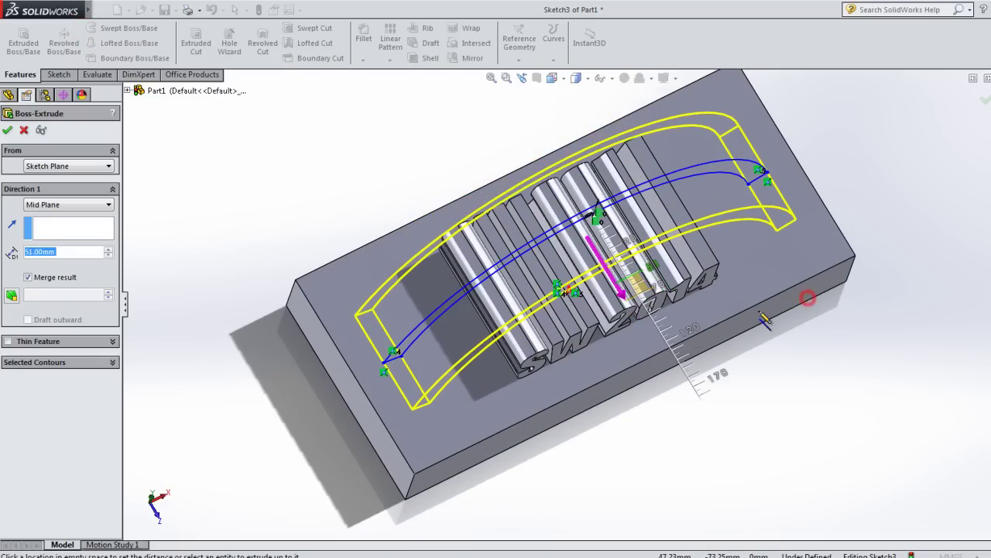
drag(789, 306, 356, 266)
key(Return)
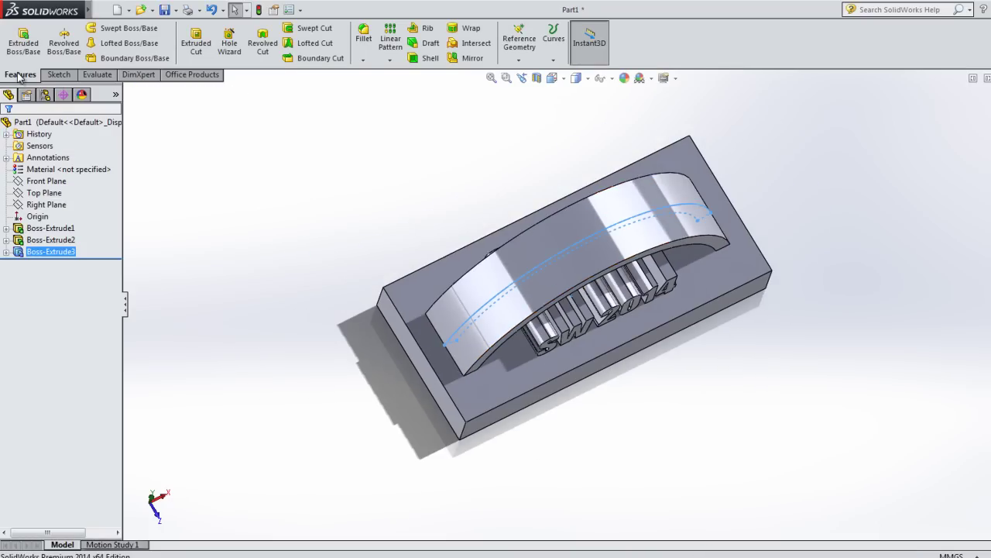
- Reorient the view upright and start a new sketch on the Front Plane
key(ctrl+7)
click(273, 210)
mouse_move(273, 210)
middle_down()
mouse_move(310, 284)
mouse_move(309, 307)
mouse_move(142, 255)
mouse_move(78, 182)
mouse_move(74, 226)
middle_up()
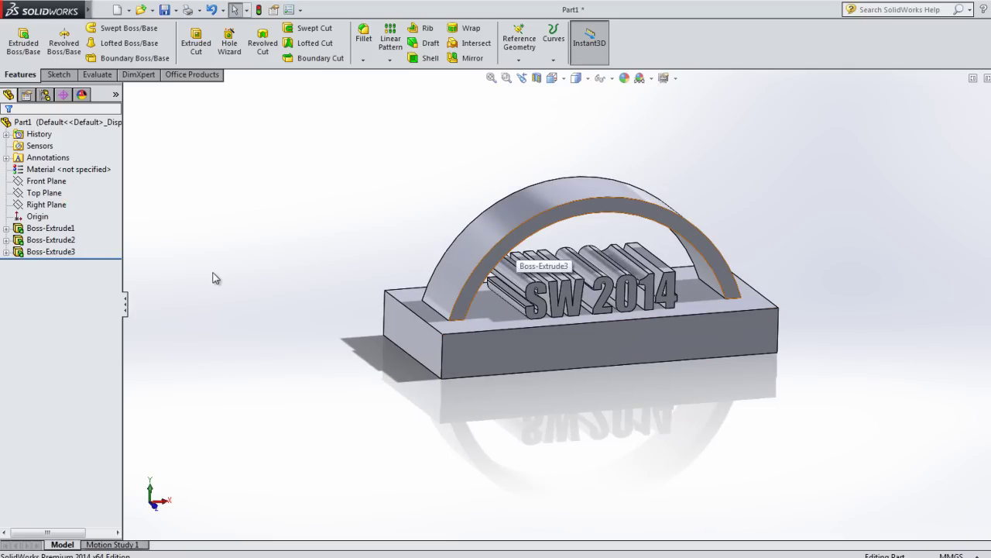
key(Up)
key(Return)
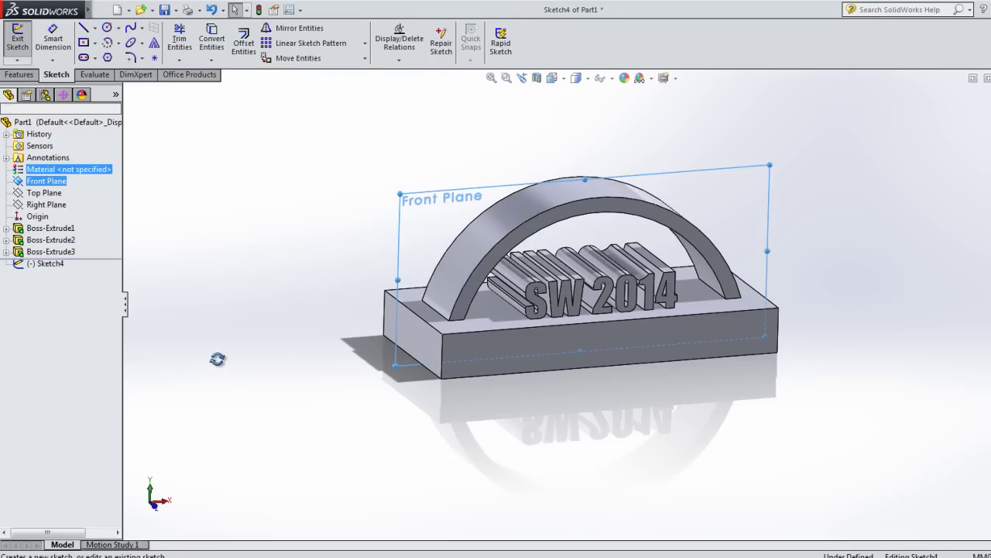
- Add 72 pt 'HAPPY NEW YEAR' text flipped upright along the arch's outer edge
key(space)
click(629, 303)
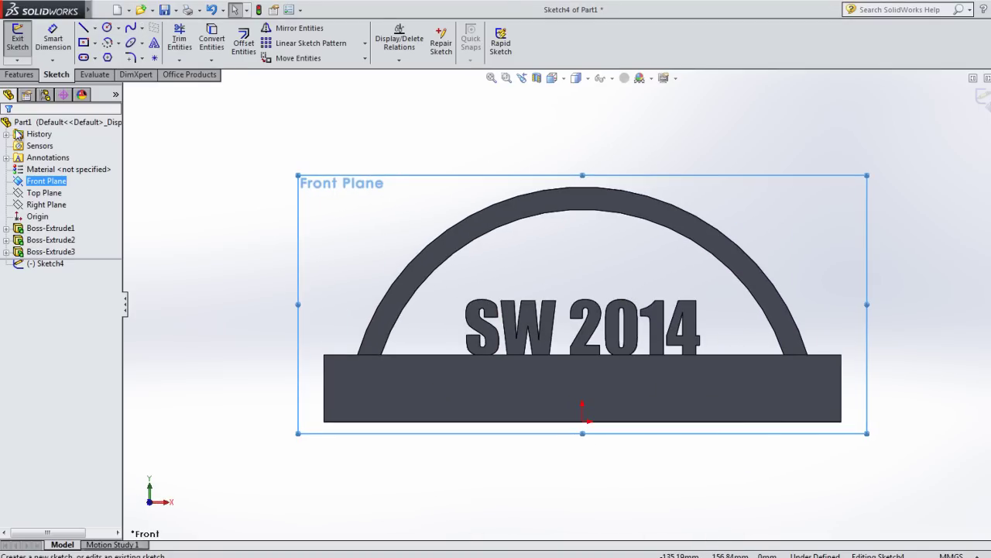
click(154, 43)
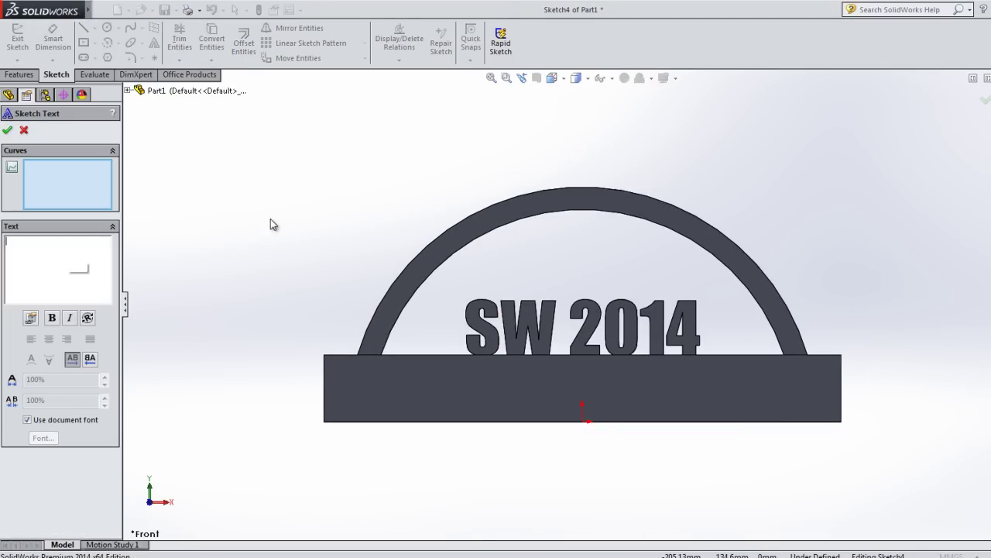
text(HAPPY )
text(NEW Y)
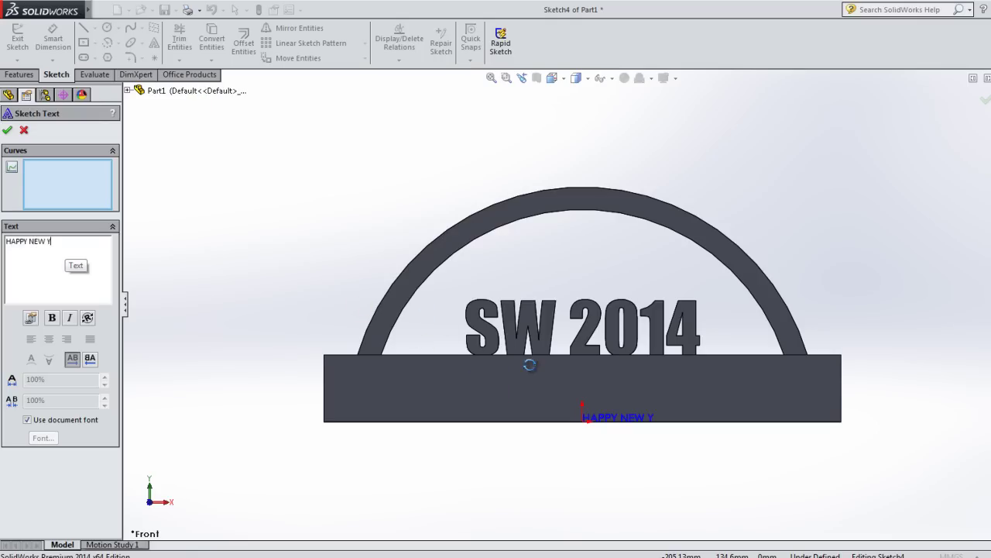
text(EAR)
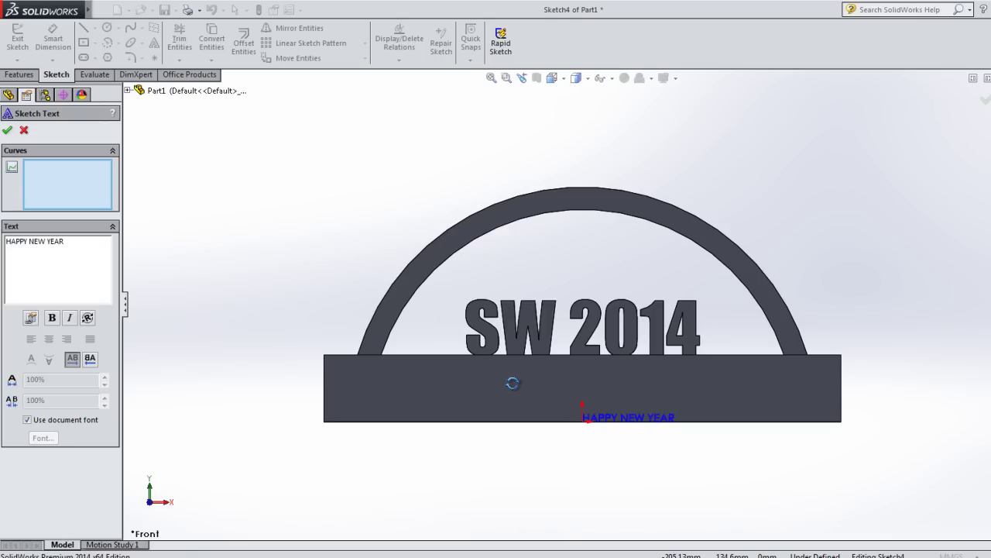
click(516, 239)
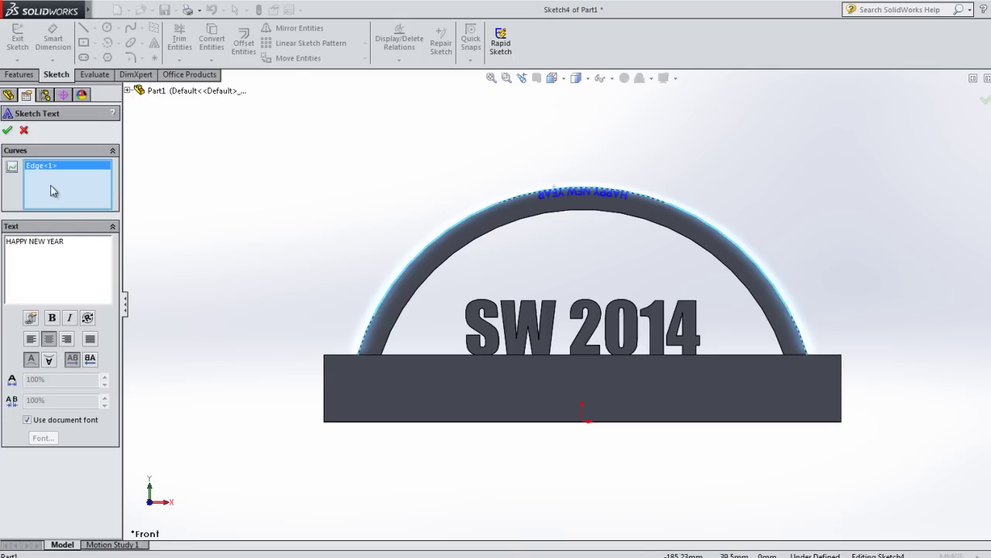
click(61, 168)
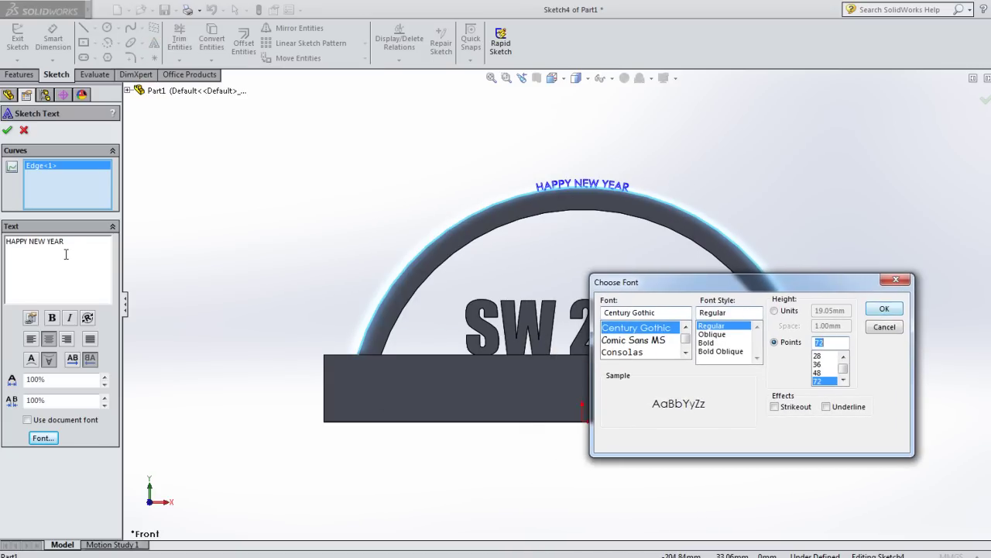
key(Return)
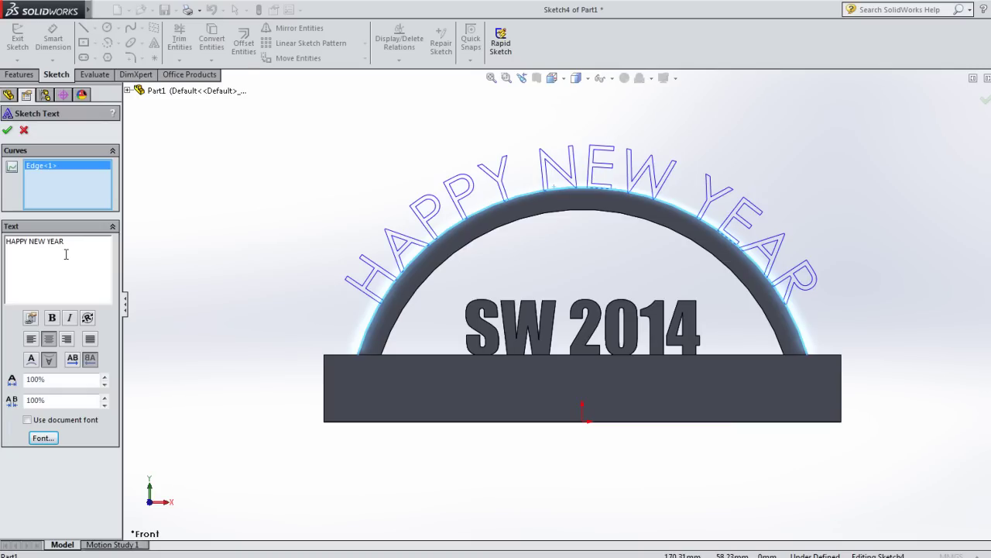
key(Return)
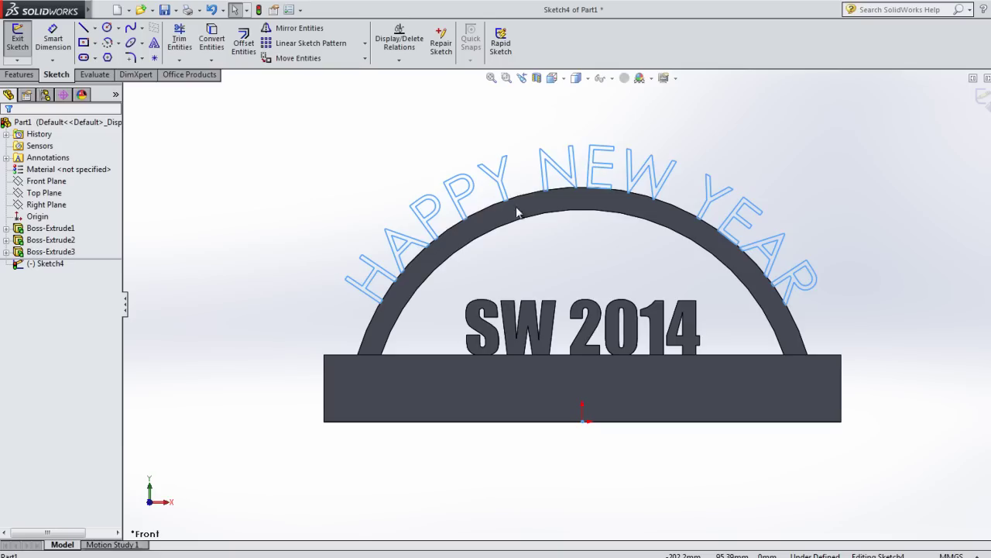
- Extrude the HAPPY NEW YEAR letters Mid Plane to 14 mm as Boss-Extrude4
key(ctrl+7)
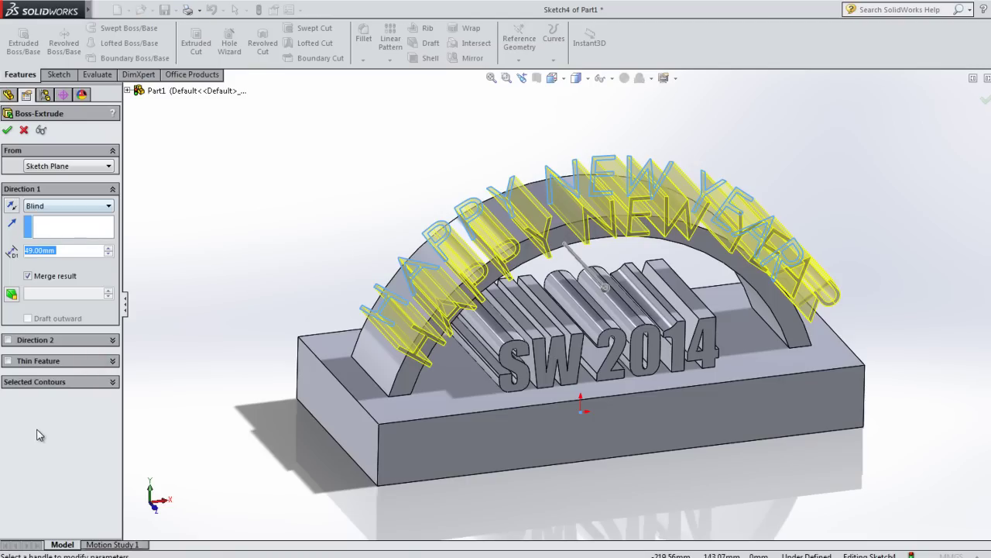
click(36, 421)
click(43, 440)
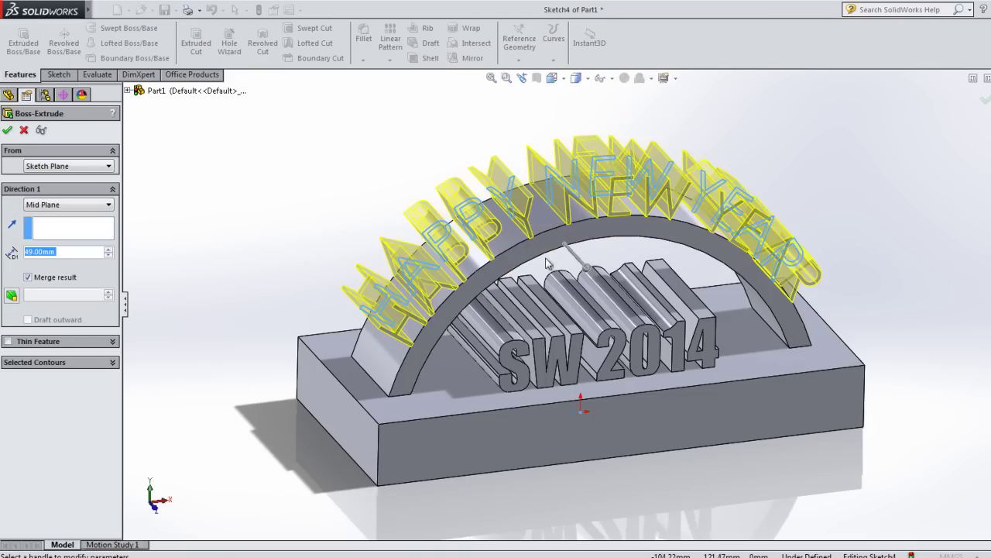
middle_drag(481, 364, 616, 300)
drag(616, 301, 592, 301)
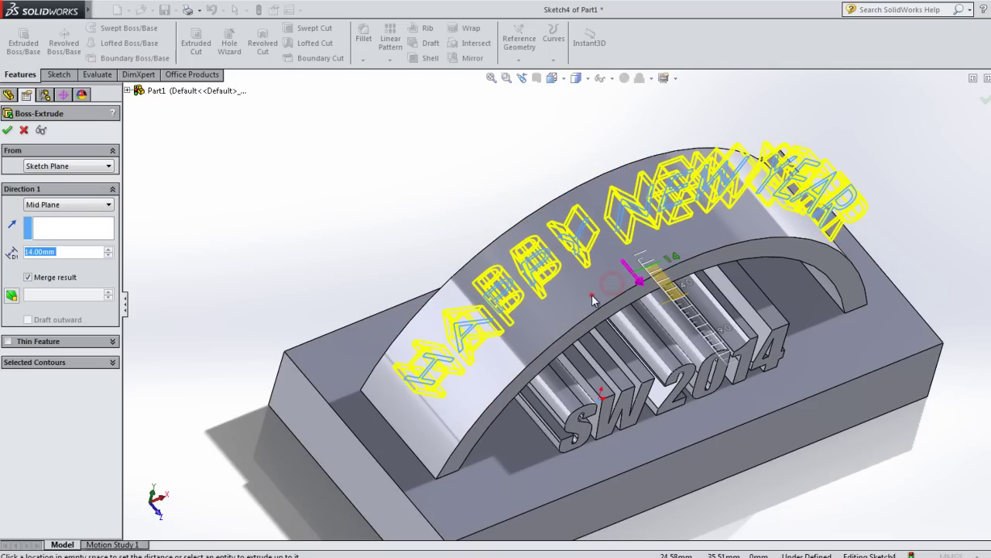
click(601, 202)
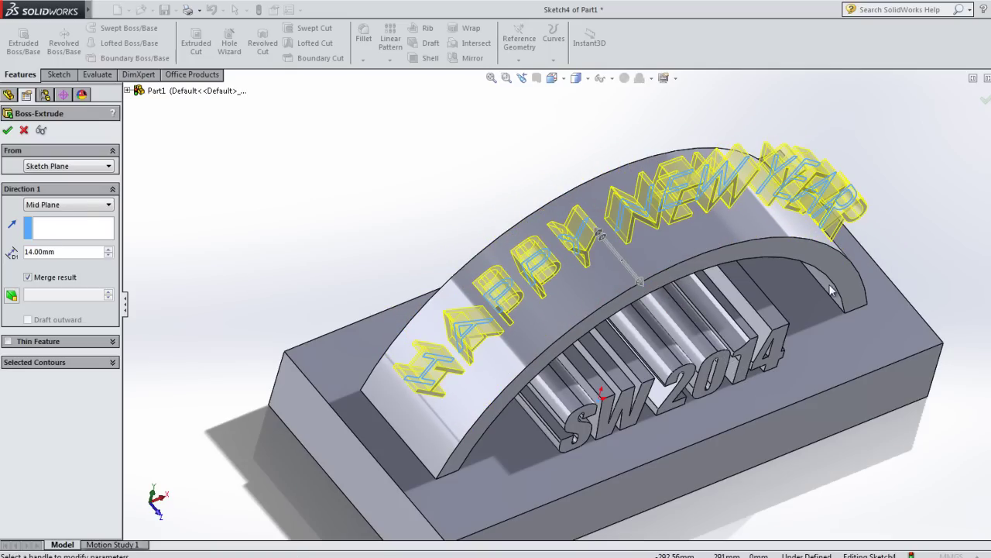
right_click(892, 307)
middle_drag(899, 311, 966, 297)
- Chamfer all four vertical corner edges of the base block at 20 mm × 45°
click(363, 60)
click(385, 83)
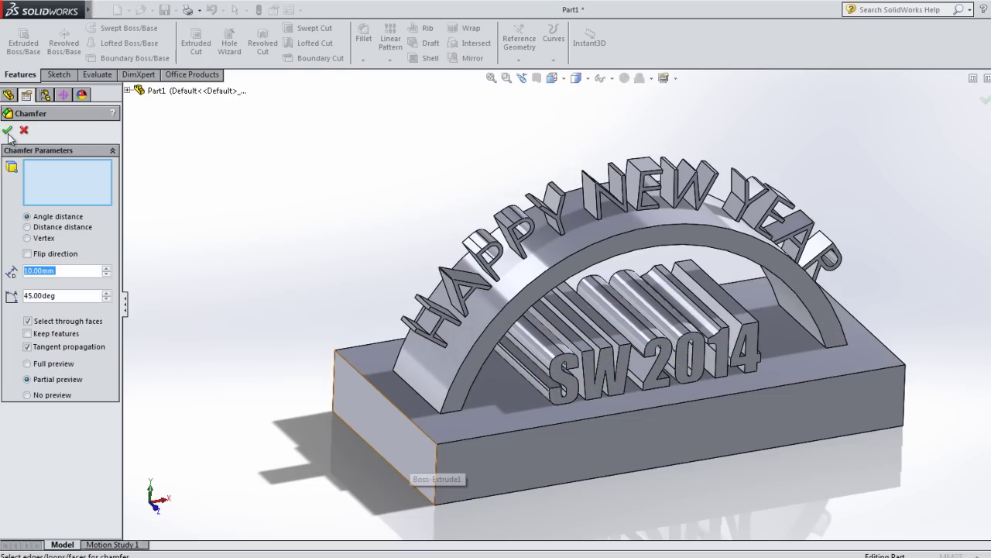
click(433, 472)
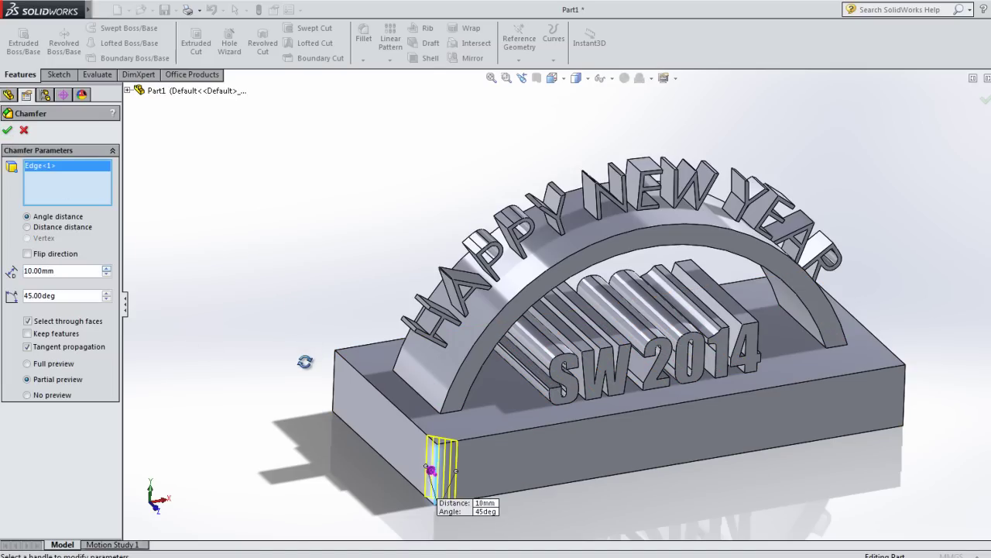
text(20)
key(Return)
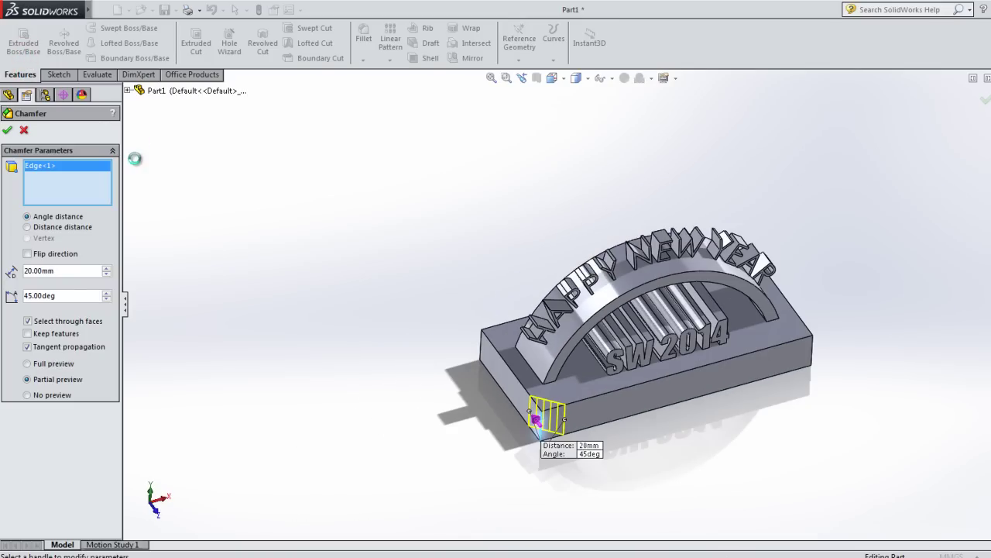
click(797, 347)
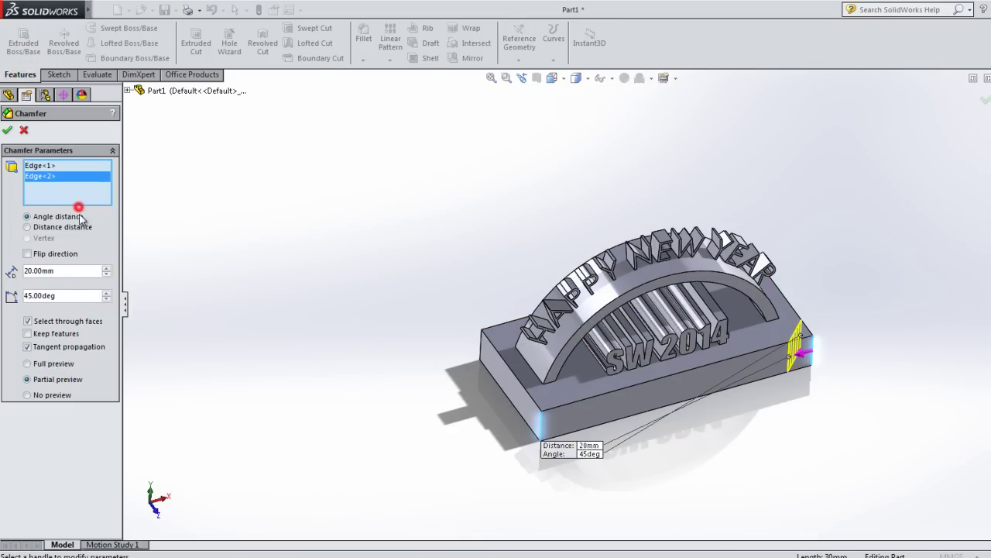
click(69, 270)
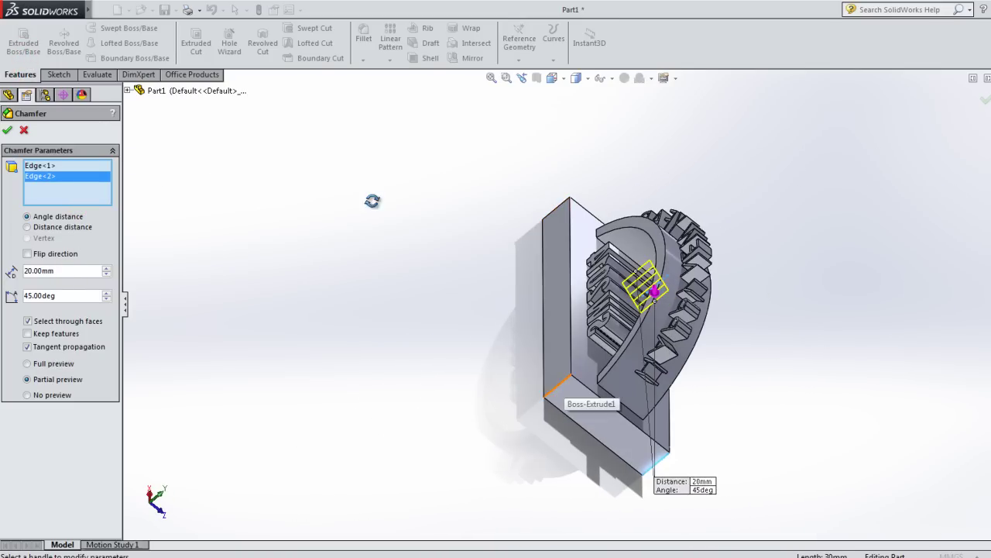
middle_drag(370, 197, 670, 316)
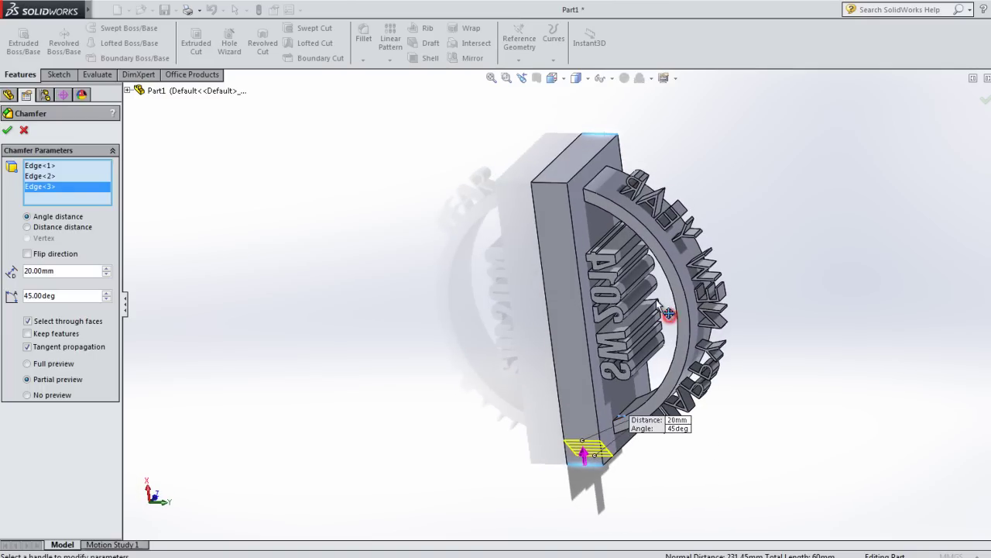
click(551, 183)
key(Left)
key(Left)
key(Left)
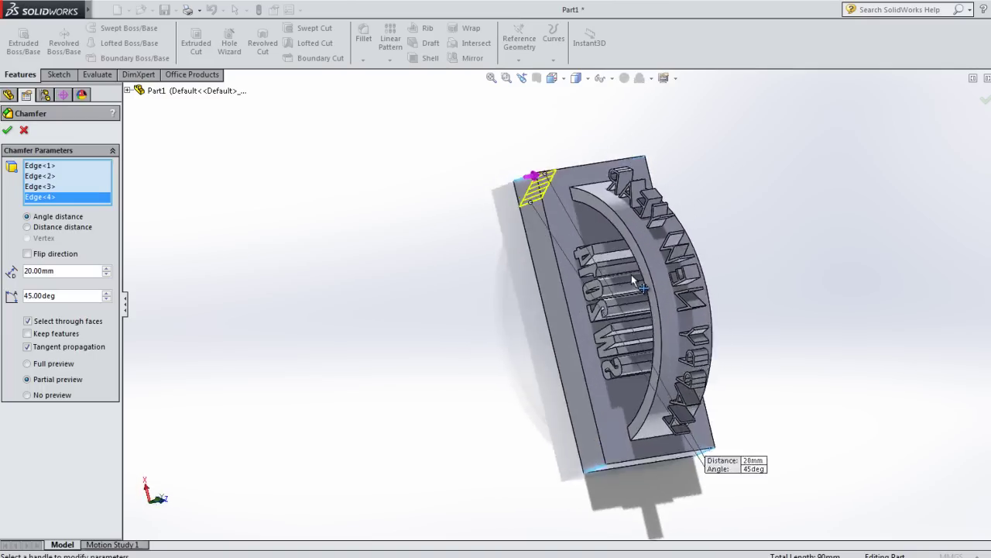
key(ctrl+7)
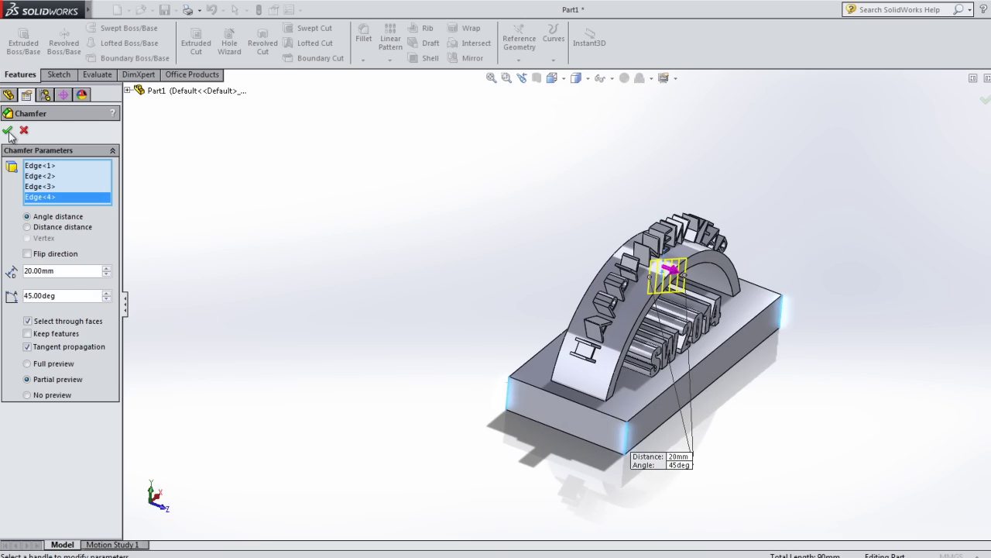
click(8, 131)
mouse_move(288, 170)
middle_down()
mouse_move(416, 164)
mouse_move(413, 111)
mouse_move(405, 356)
mouse_move(417, 455)
mouse_move(870, 438)
middle_up()
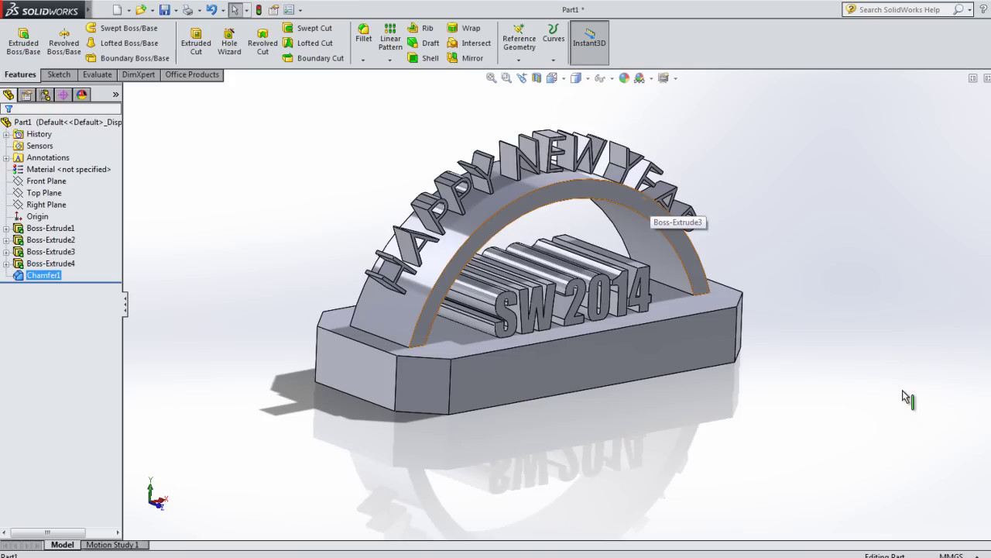
- Apply a glossy glass appearance to the base block
click(109, 272)
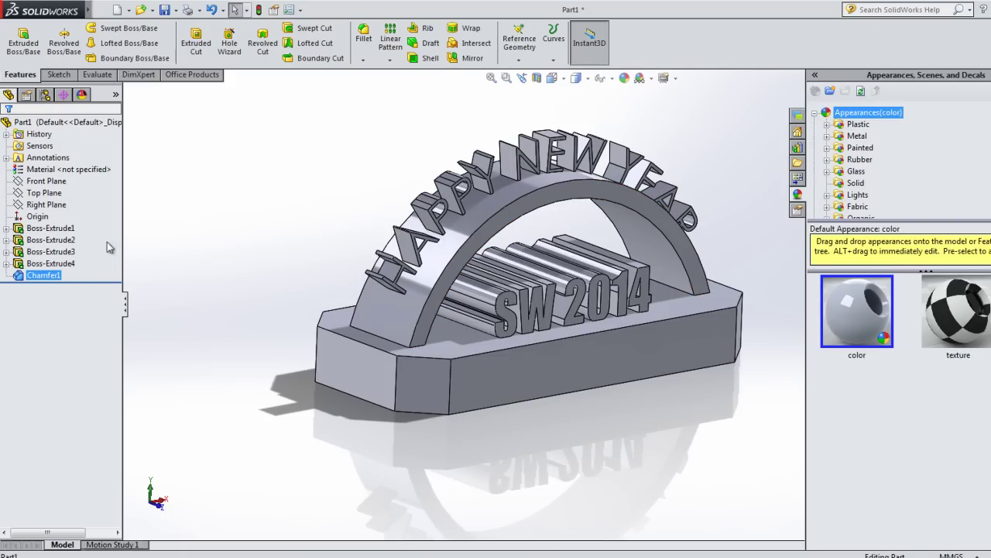
click(812, 346)
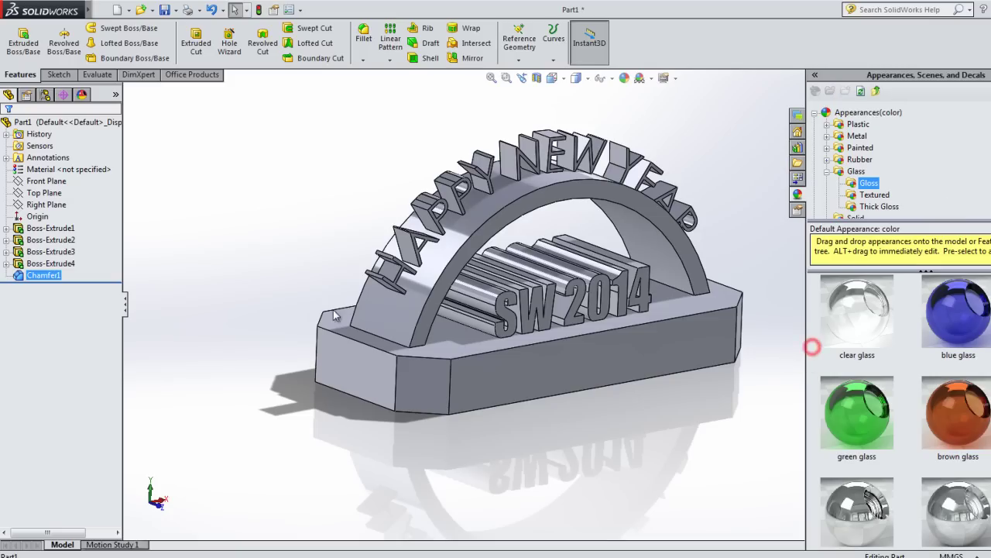
drag(557, 375, 566, 379)
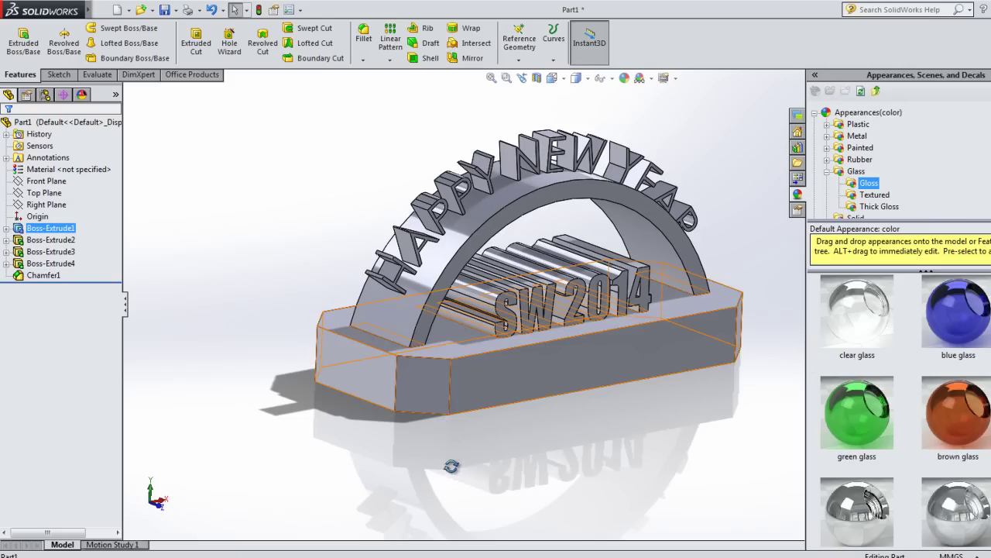
click(544, 183)
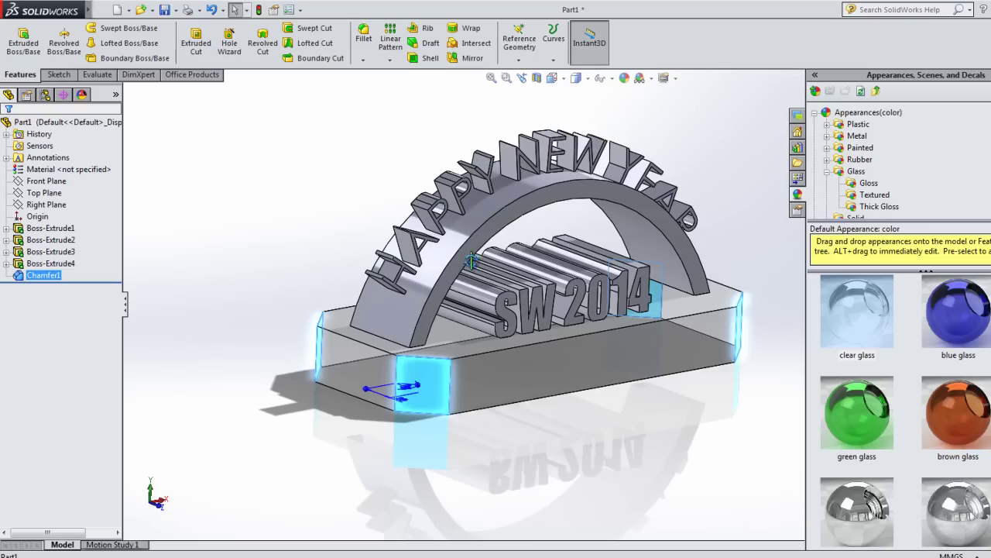
- Give the SW 2014 lettering a brown glass appearance
click(875, 194)
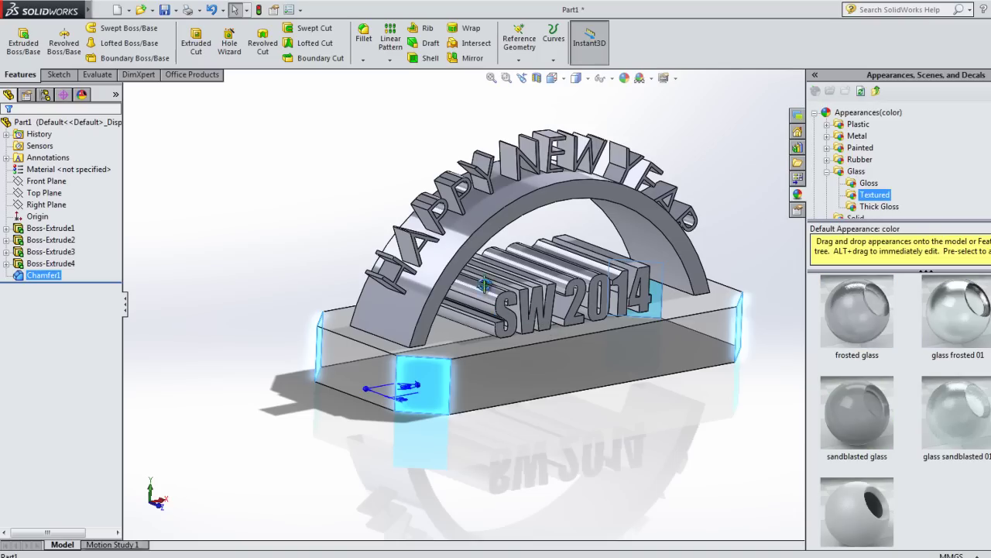
click(958, 310)
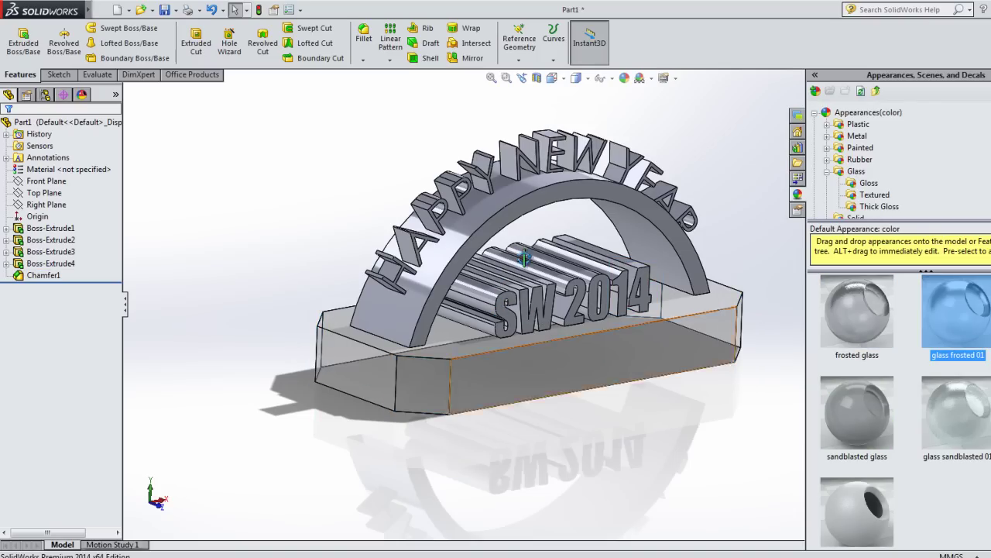
drag(524, 257, 775, 368)
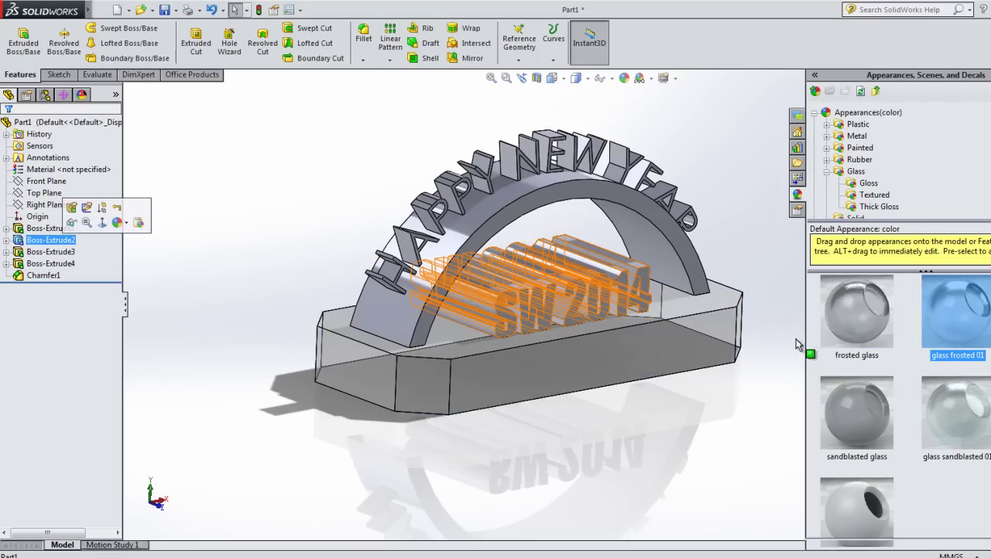
drag(803, 337, 641, 200)
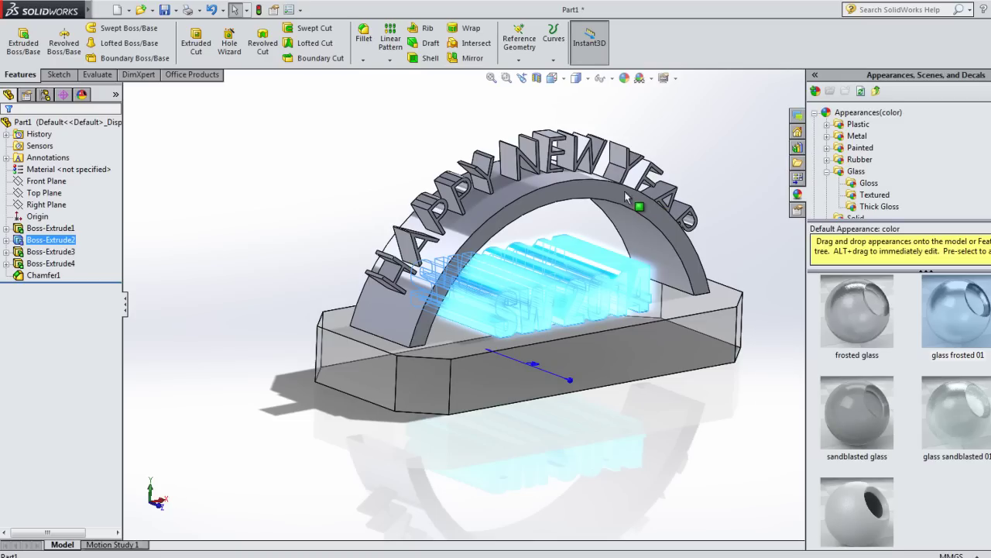
click(869, 183)
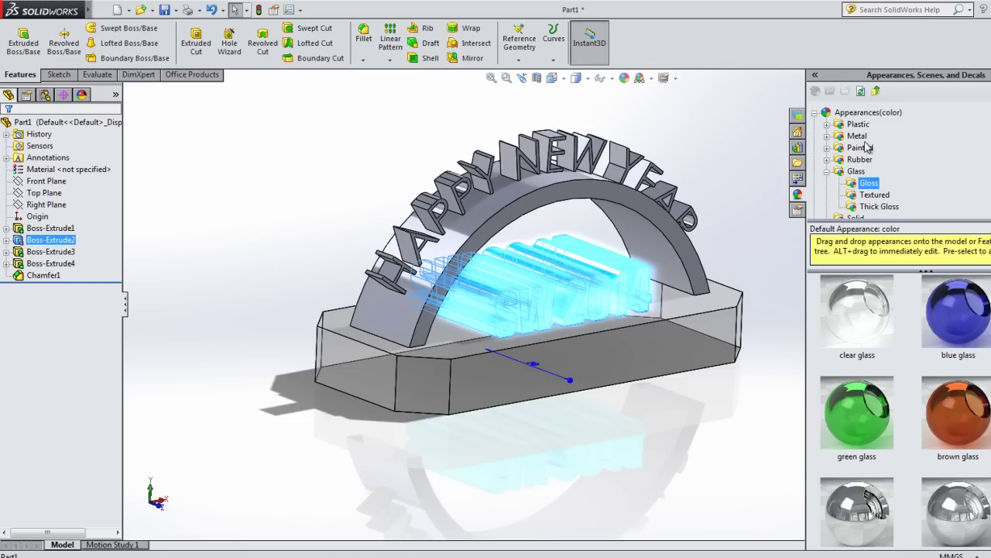
click(958, 410)
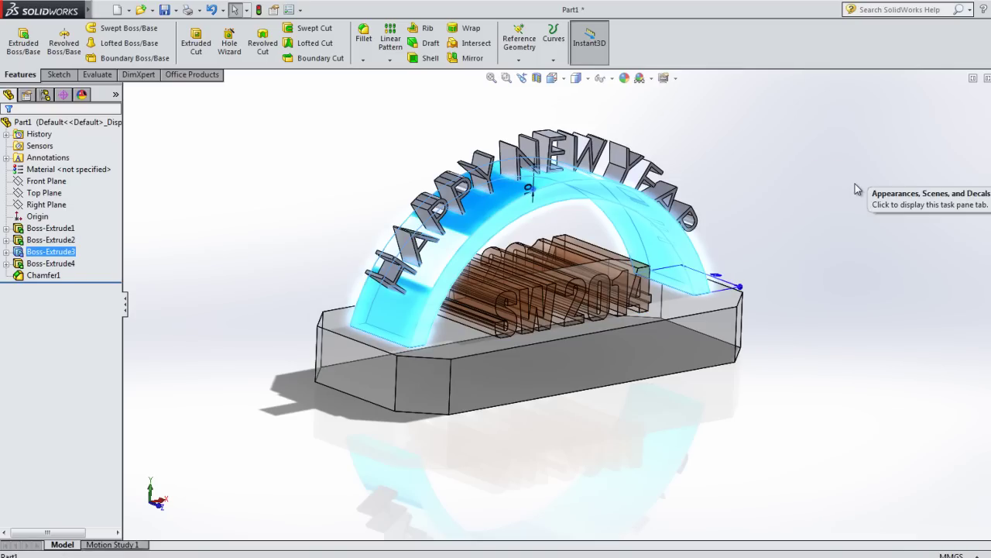
- Apply clear gloss glass to the arch and blue gloss glass to the Boss-Extrude4 letters
click(856, 189)
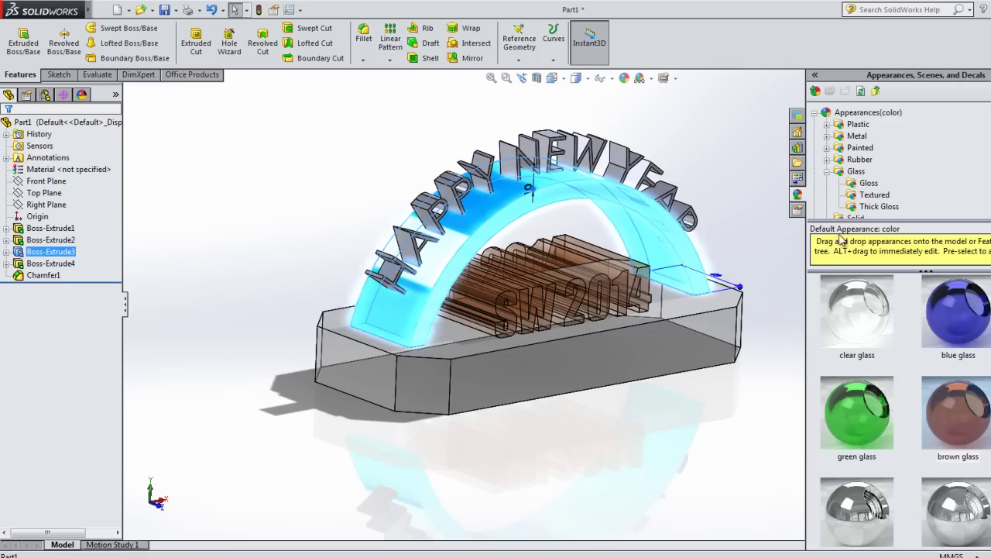
click(856, 504)
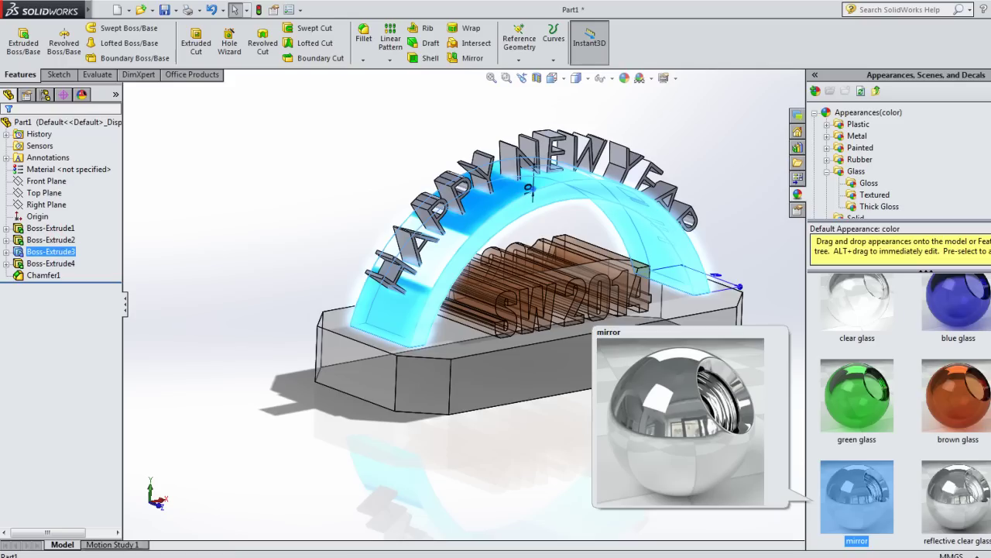
click(852, 313)
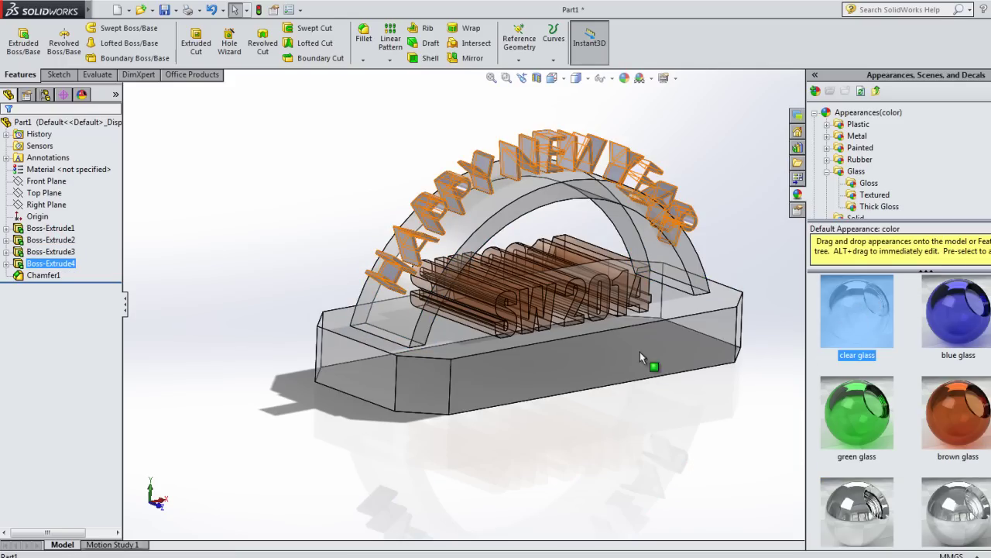
click(51, 264)
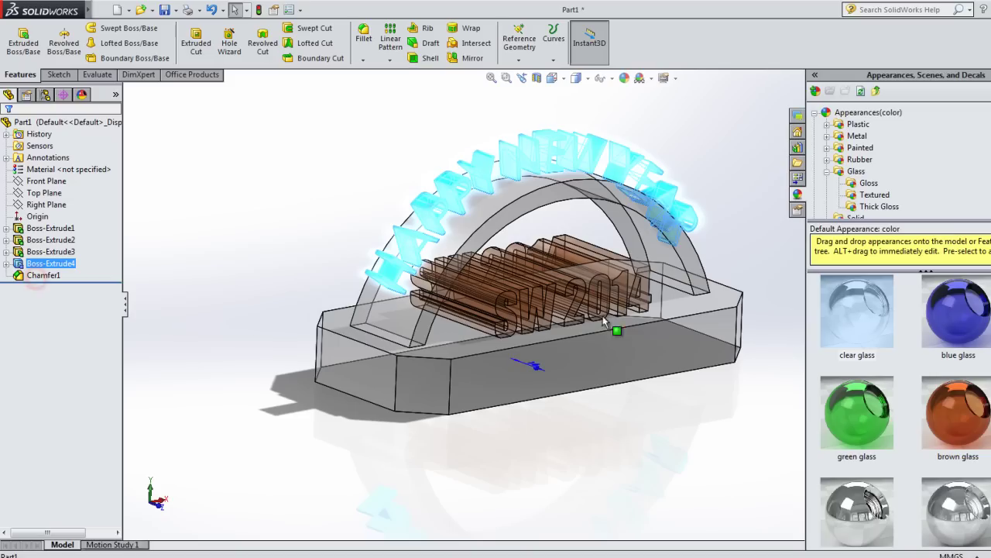
click(958, 311)
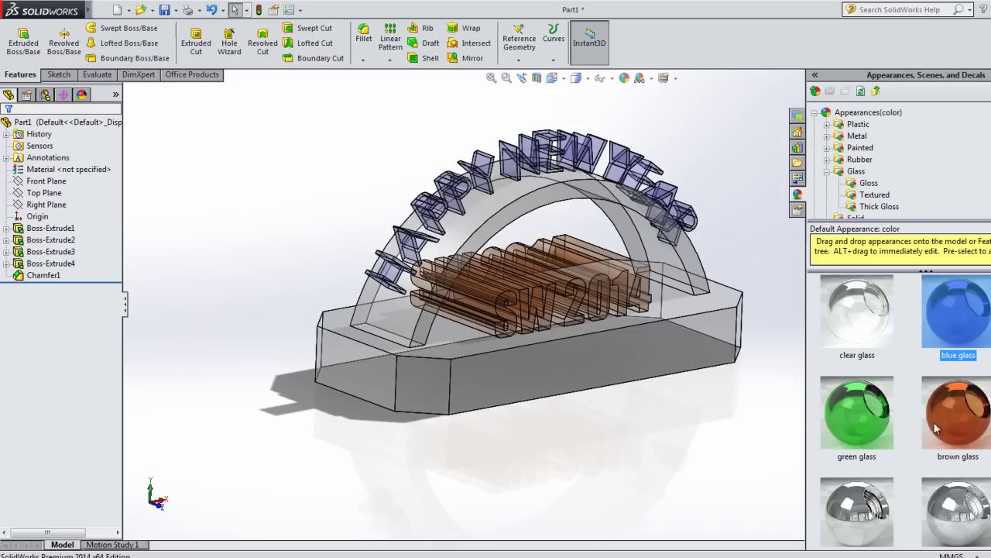
key(ctrl+1)
click(865, 195)
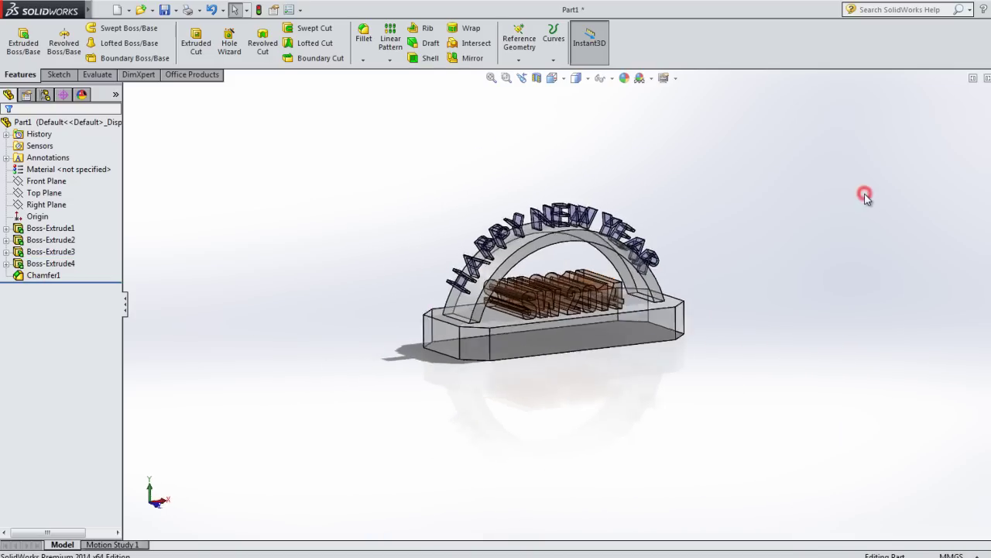
mouse_move(866, 305)
middle_down()
mouse_move(530, 353)
mouse_move(405, 297)
mouse_move(274, 292)
middle_up()
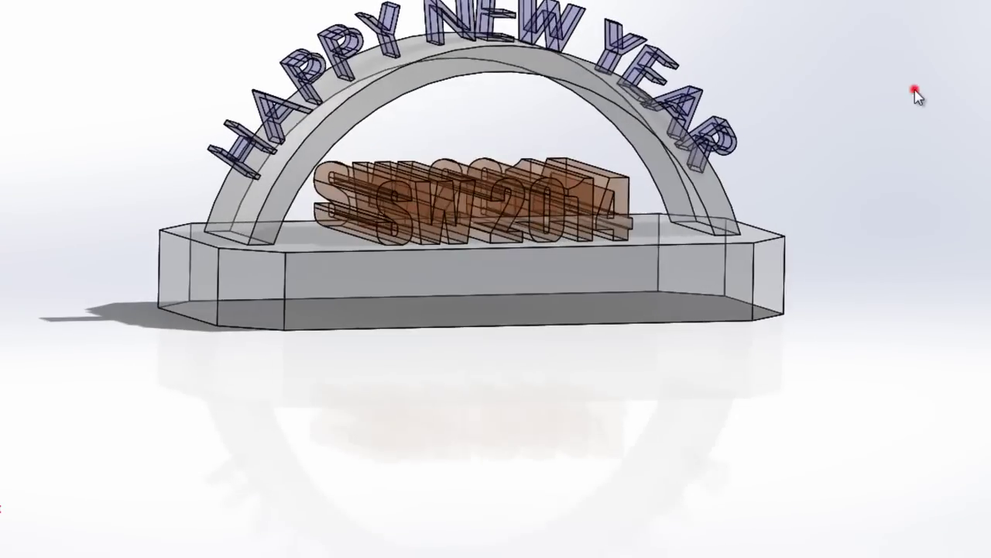
click(915, 91)
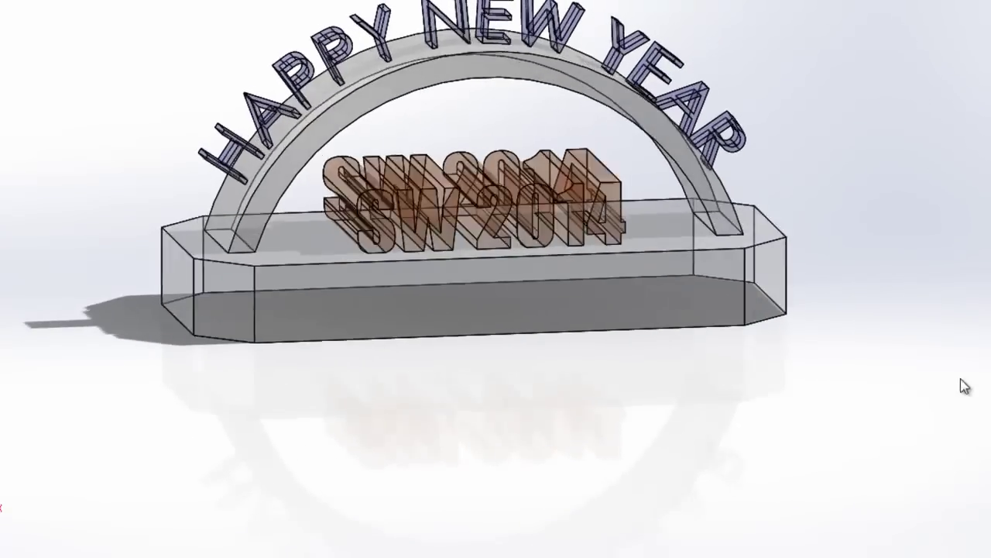